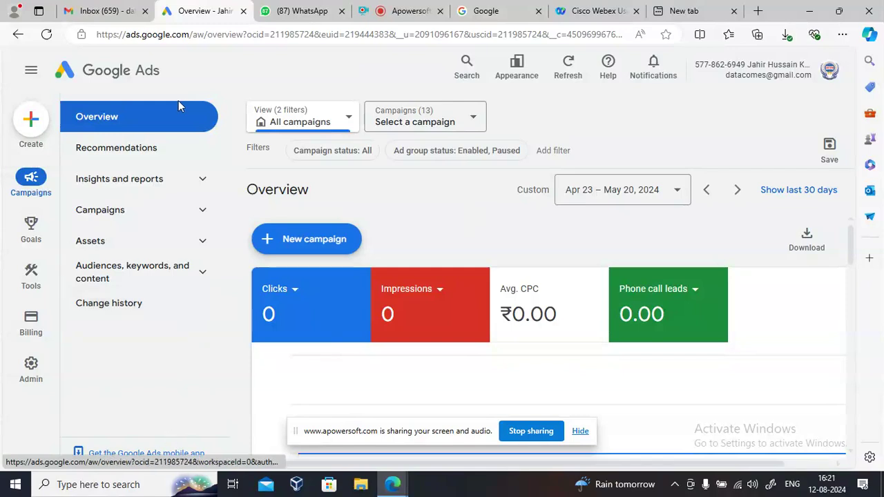
Open Audience manager from the shared library and start a new data segment for website visitors.
mouse_move(6, 226)
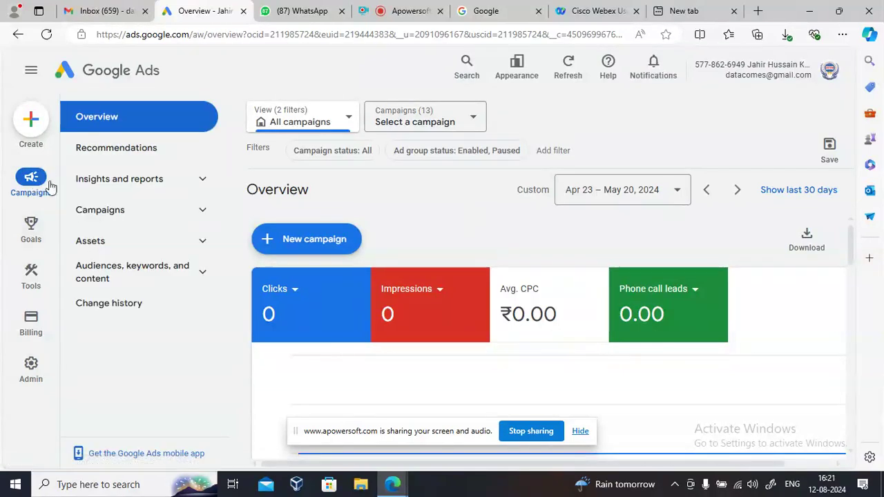
mouse_move(31, 287)
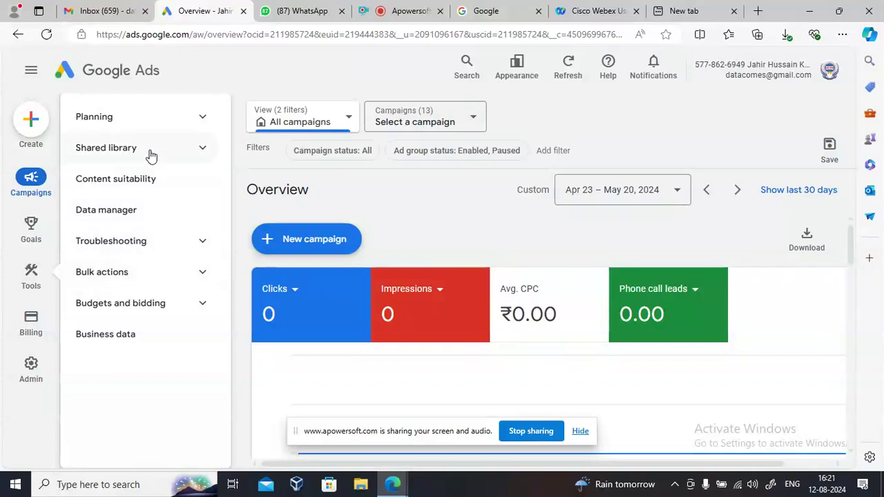
click(186, 150)
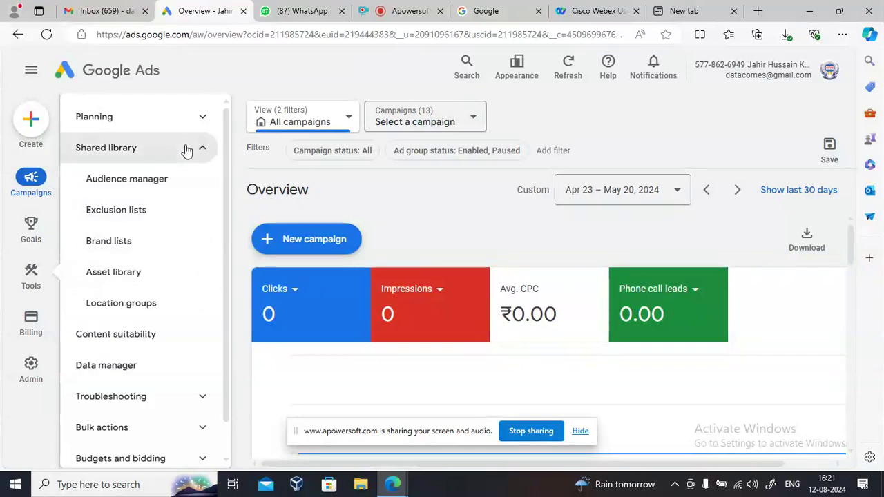
click(147, 182)
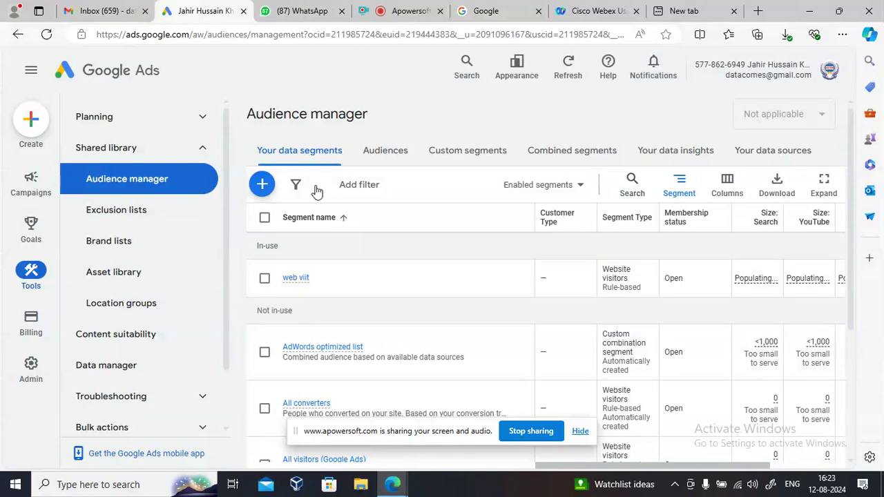
click(264, 189)
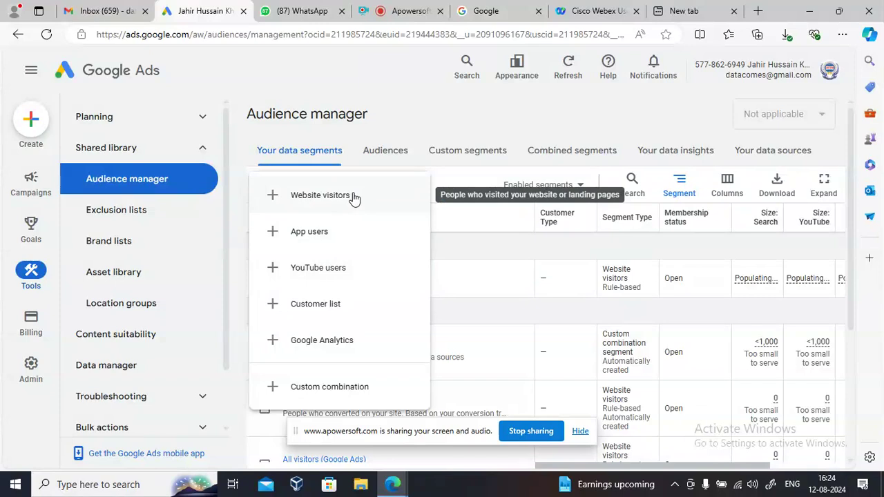
click(309, 198)
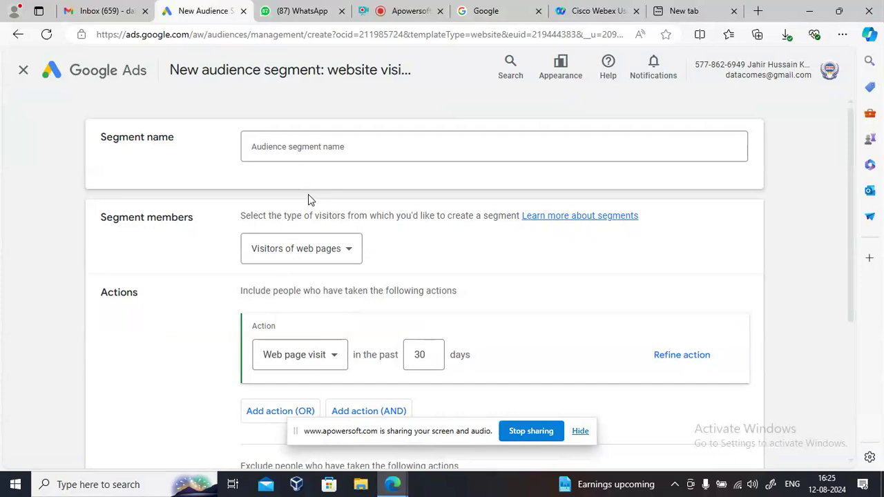
Name the segment "my website visitors" and choose Visitors of web pages as its members.
click(330, 147)
text(my)
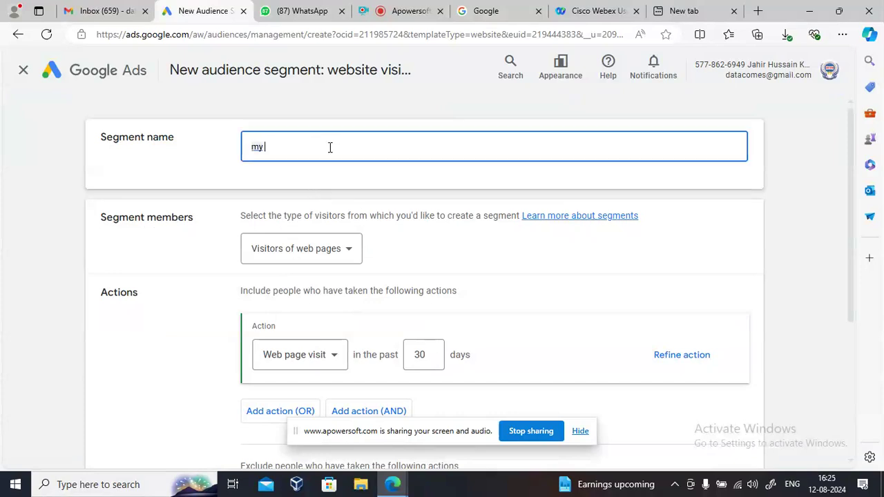
text( website visitors)
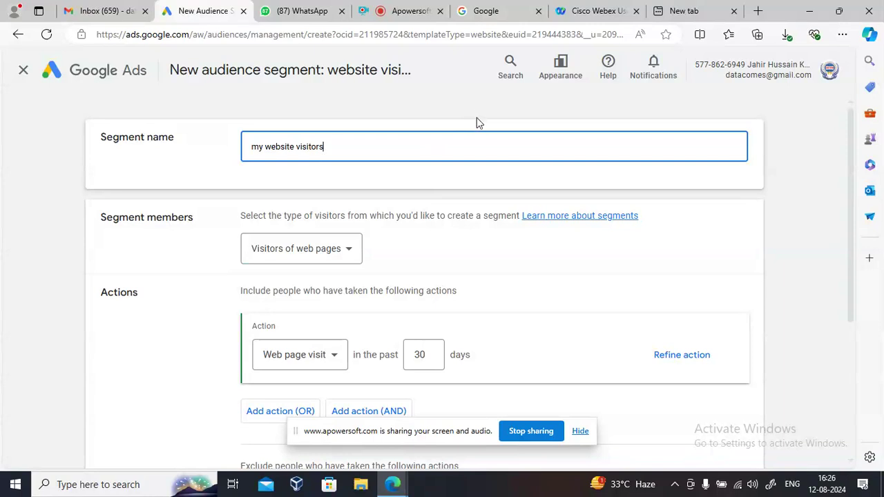
click(346, 254)
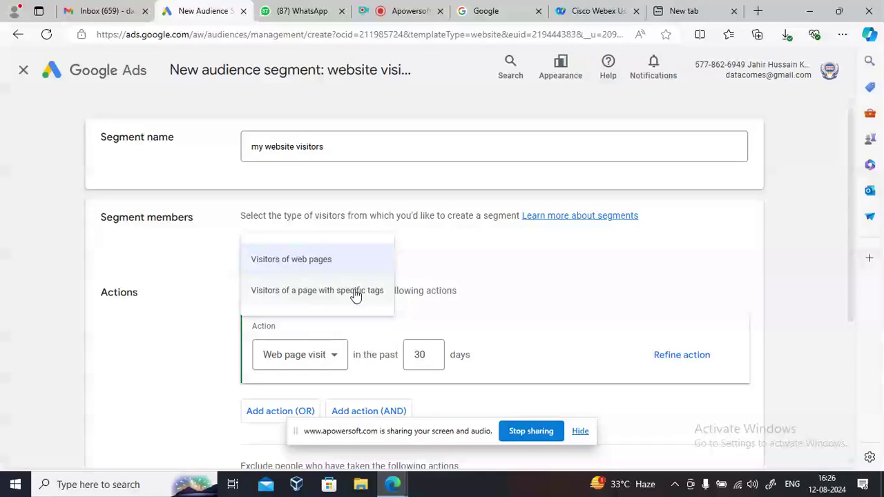
click(289, 260)
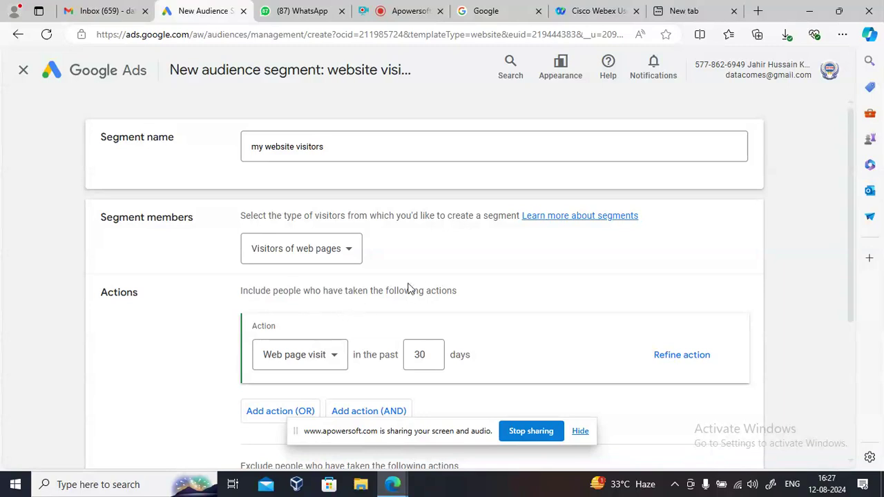
scroll(408, 288, down, 2)
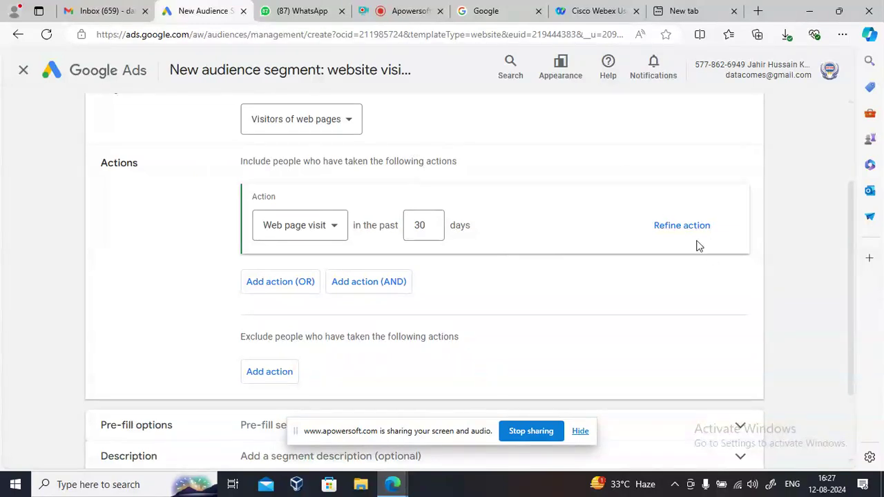
click(682, 226)
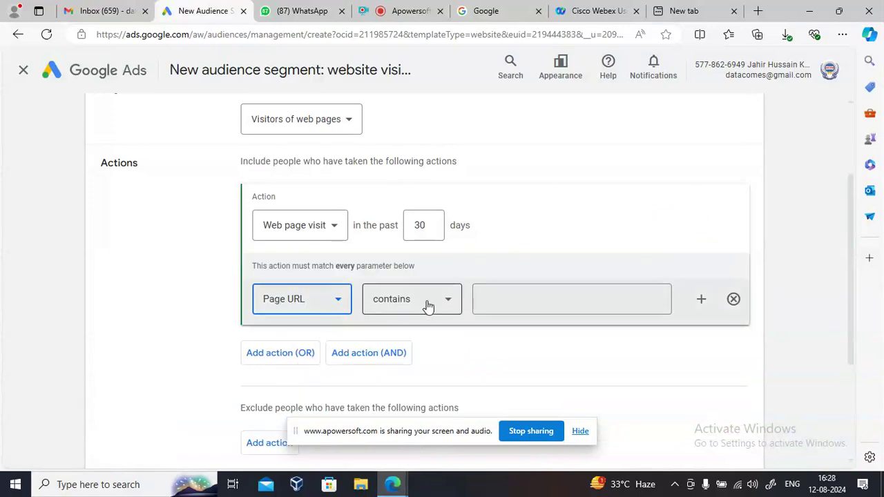
click(509, 297)
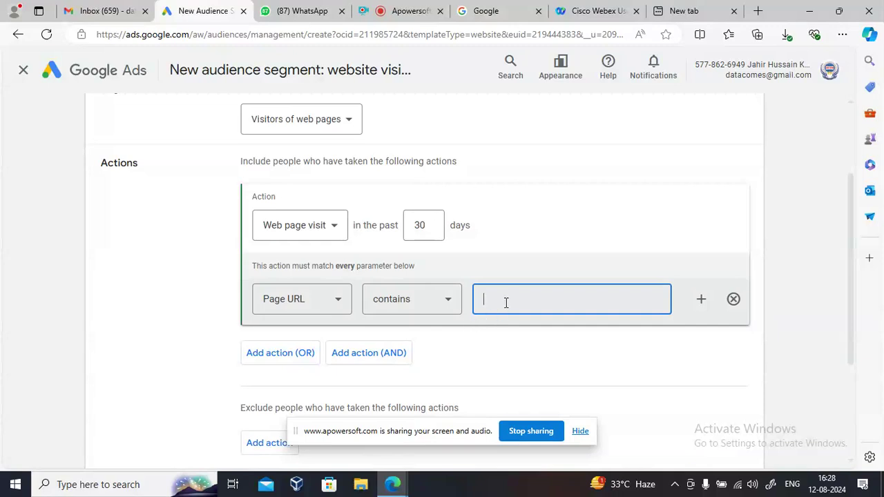
text(https://www.datacomes.com)
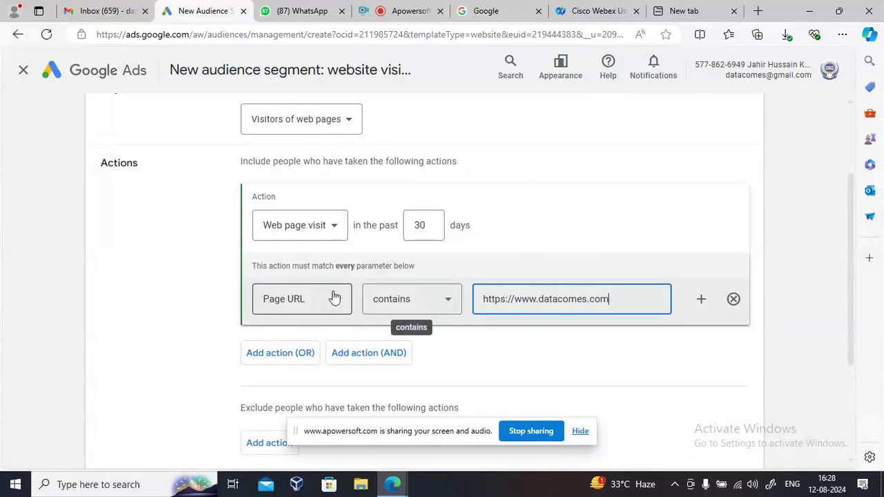
click(439, 306)
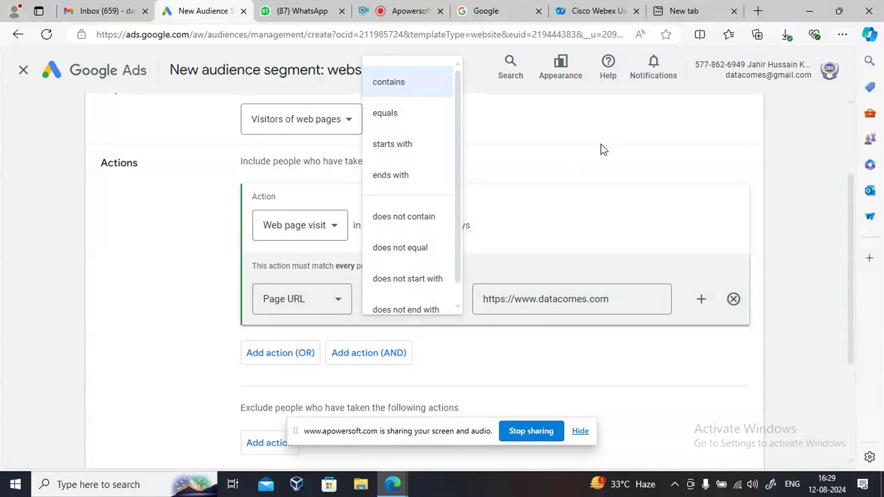
click(565, 165)
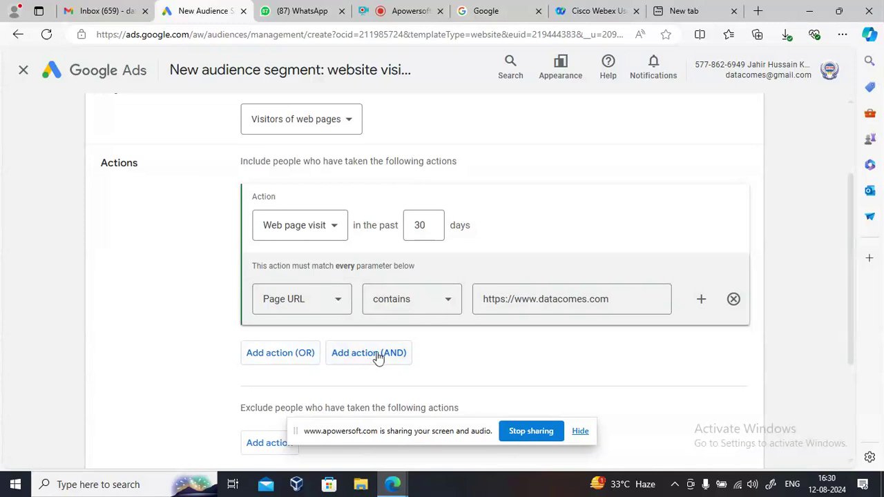
click(256, 361)
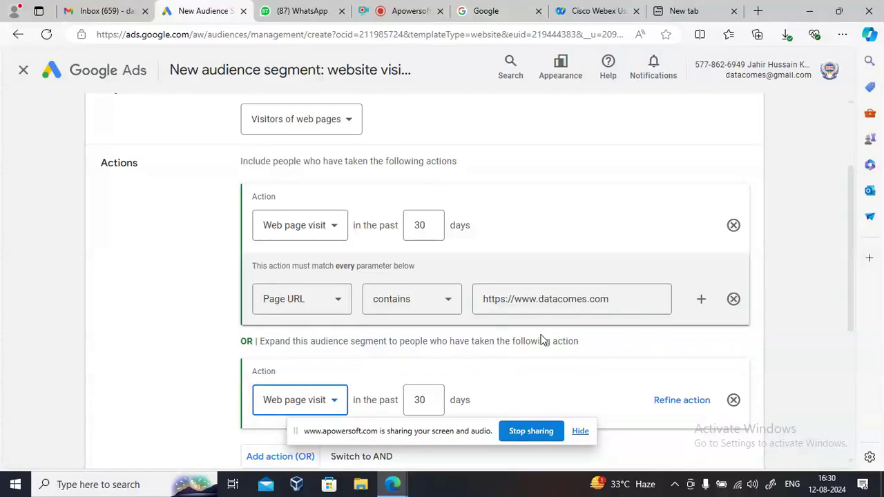
scroll(400, 341, down, 1)
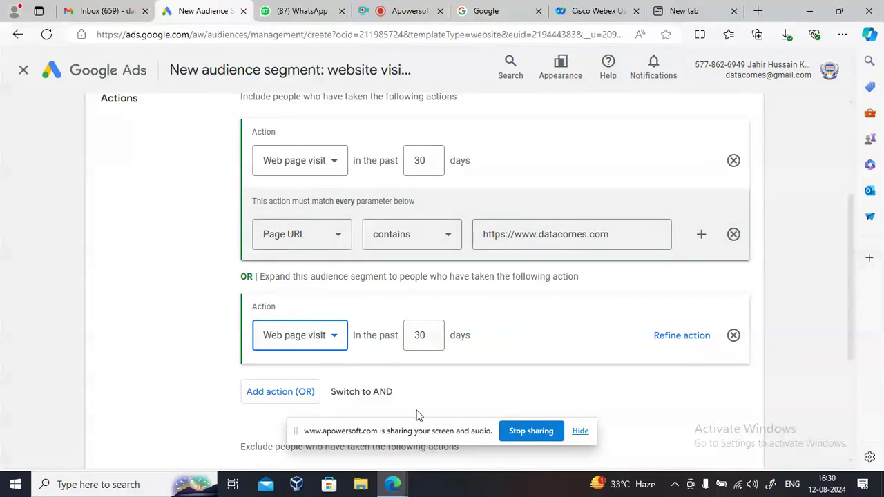
click(683, 336)
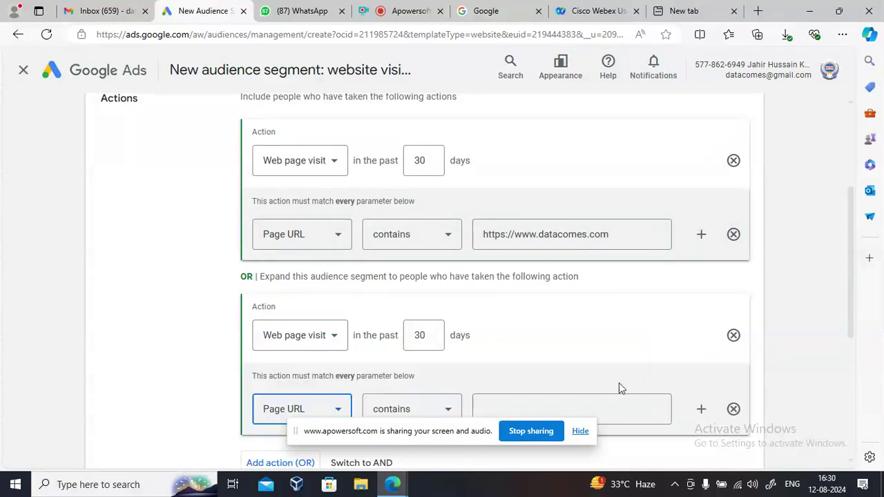
scroll(620, 363, down, 1)
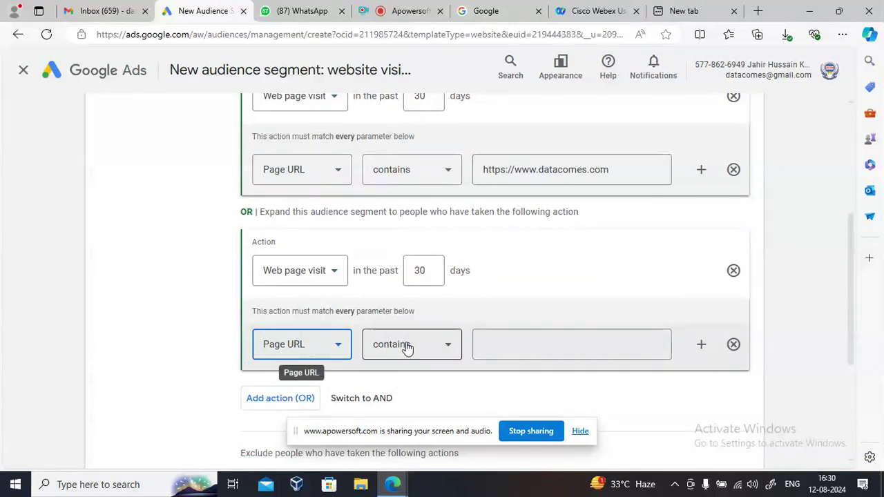
drag(614, 170, 483, 169)
right_click(524, 173)
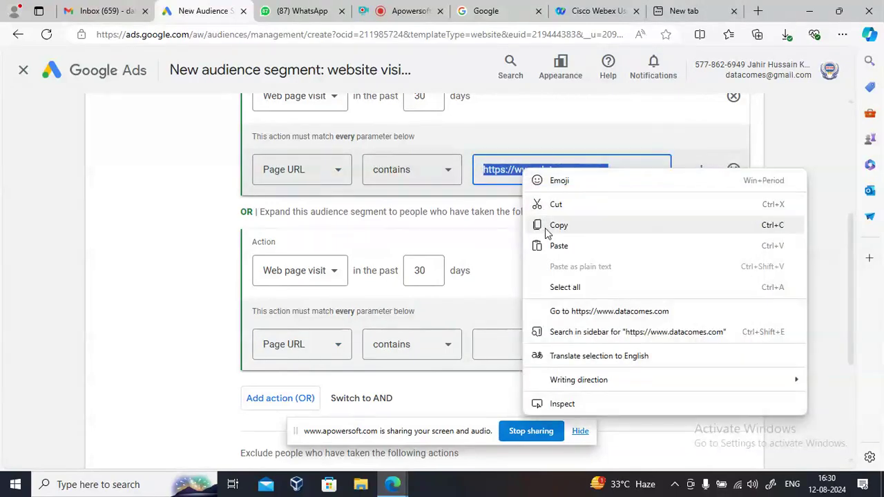
click(541, 226)
right_click(514, 348)
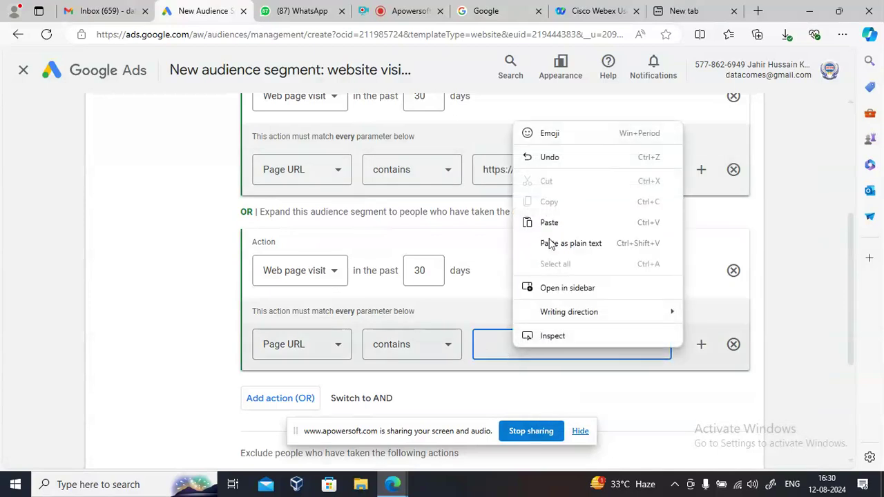
click(553, 231)
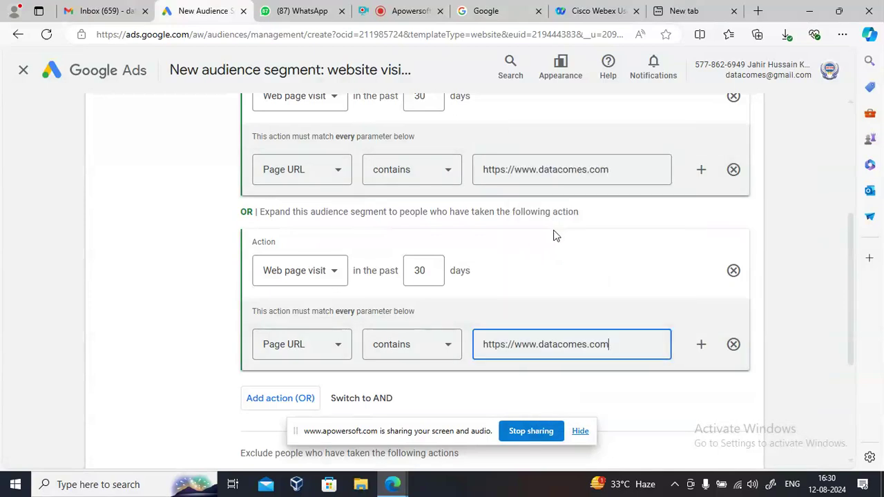
text(/courses)
scroll(437, 292, down, 1)
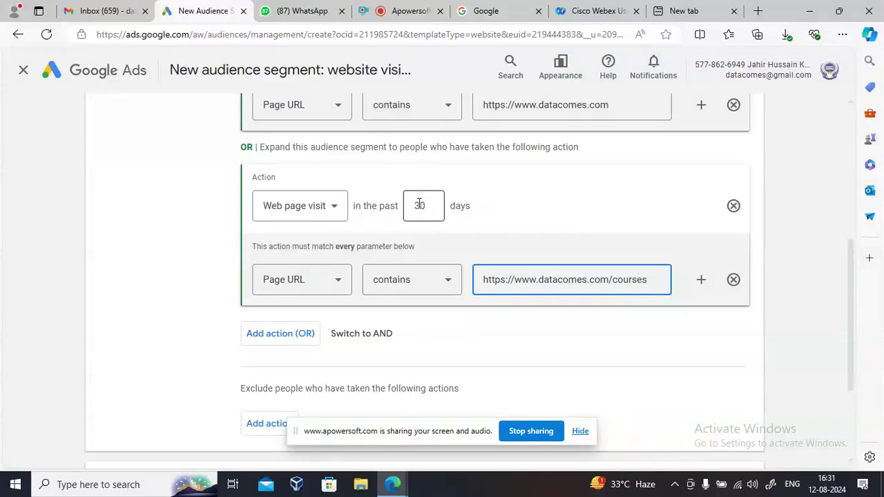
drag(419, 204, 406, 215)
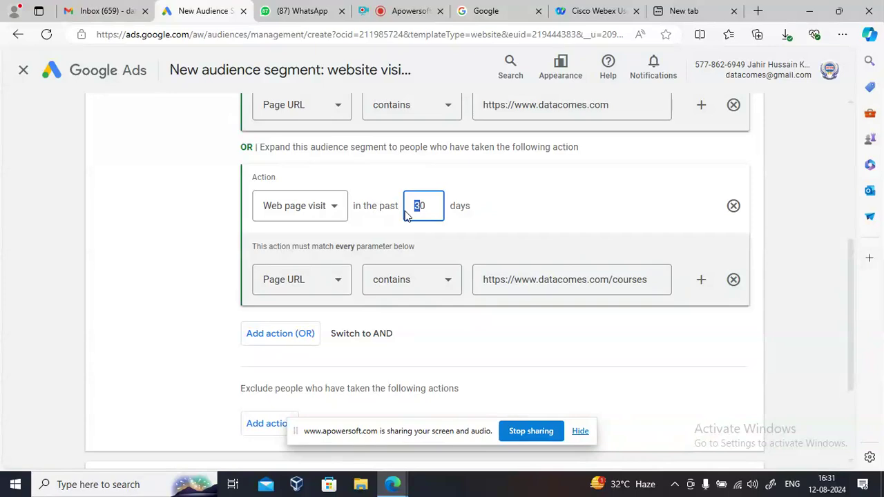
text(9)
key(BackSpace)
text(3)
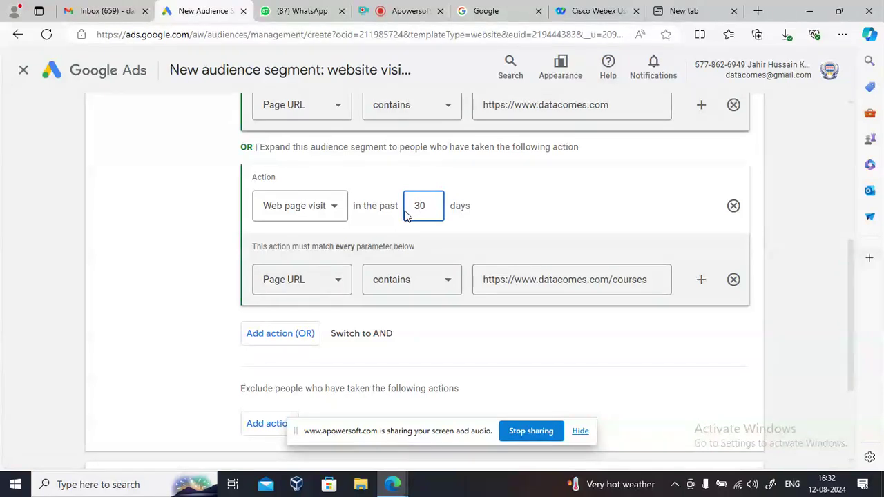
Add an exclusion action for people with a web page visit in the past 30 days.
scroll(560, 207, up, 2)
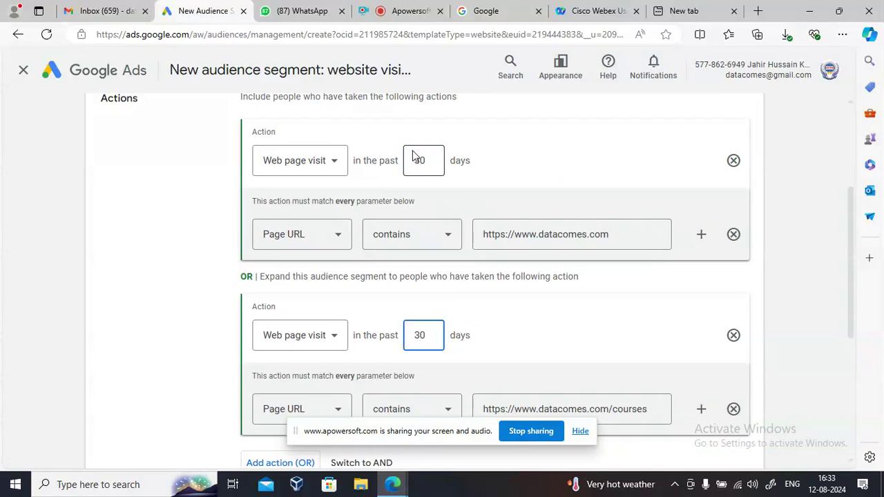
scroll(460, 341, down, 2)
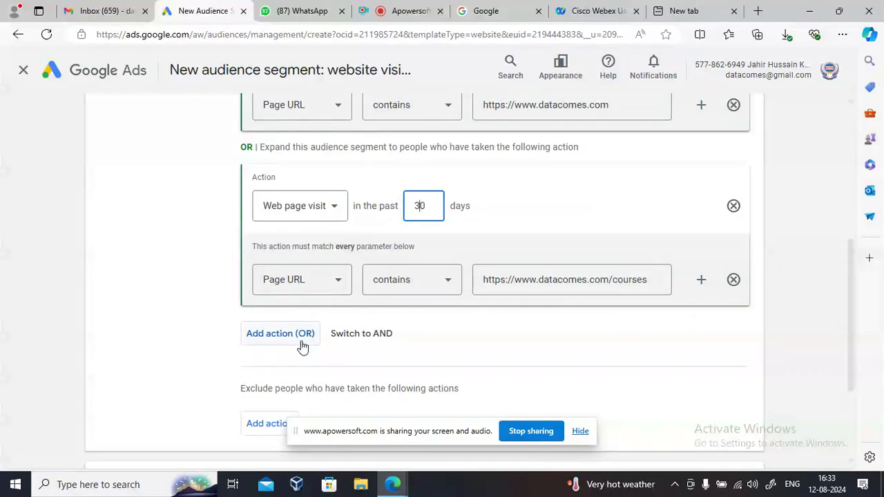
scroll(379, 321, up, 3)
scroll(379, 322, down, 4)
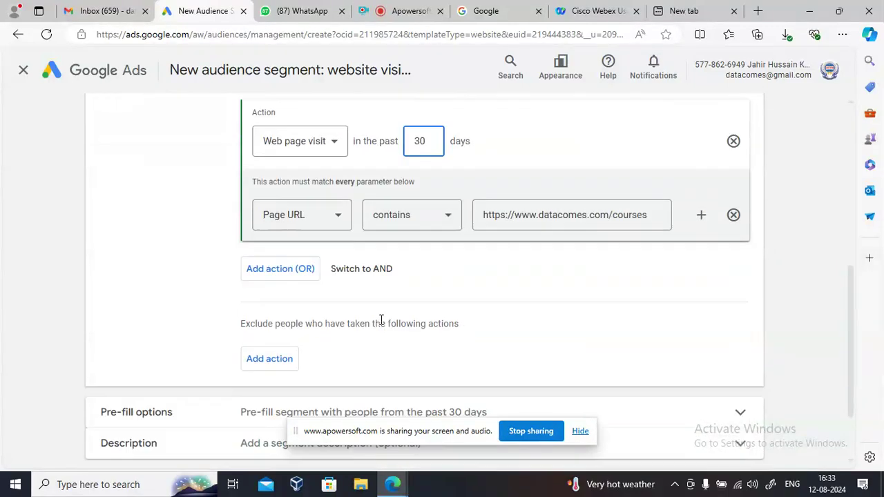
scroll(381, 323, down, 2)
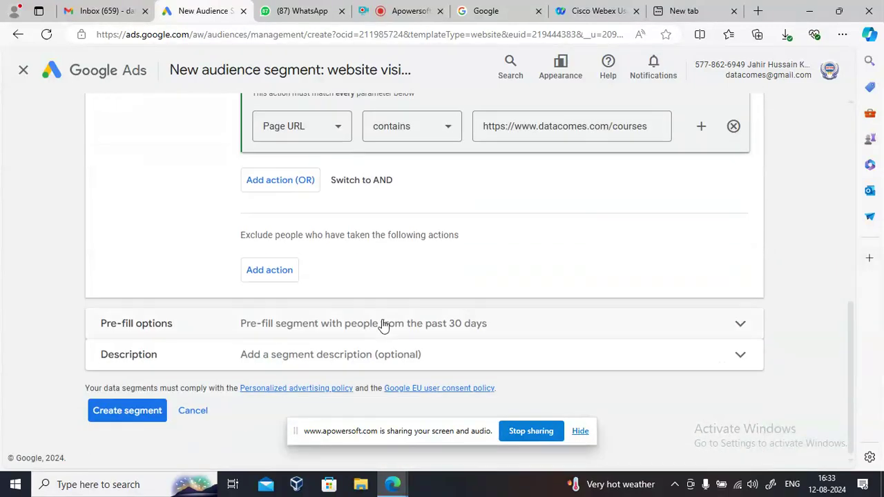
click(275, 277)
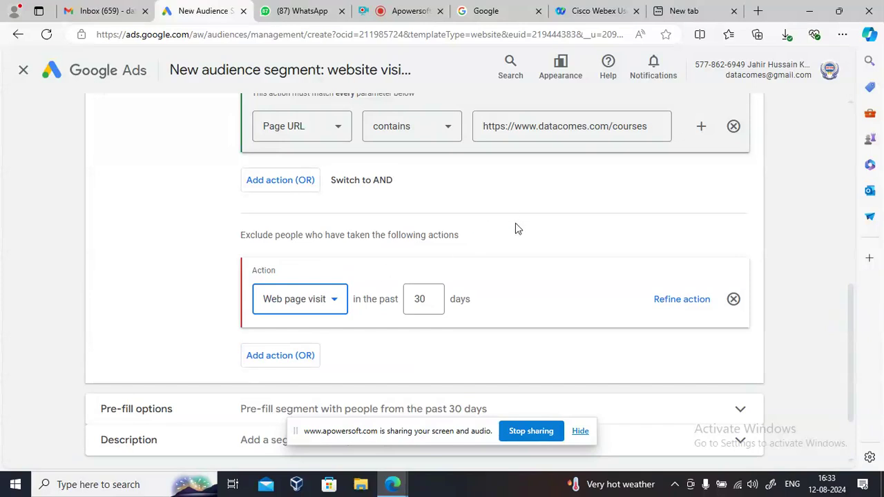
scroll(514, 245, up, 1)
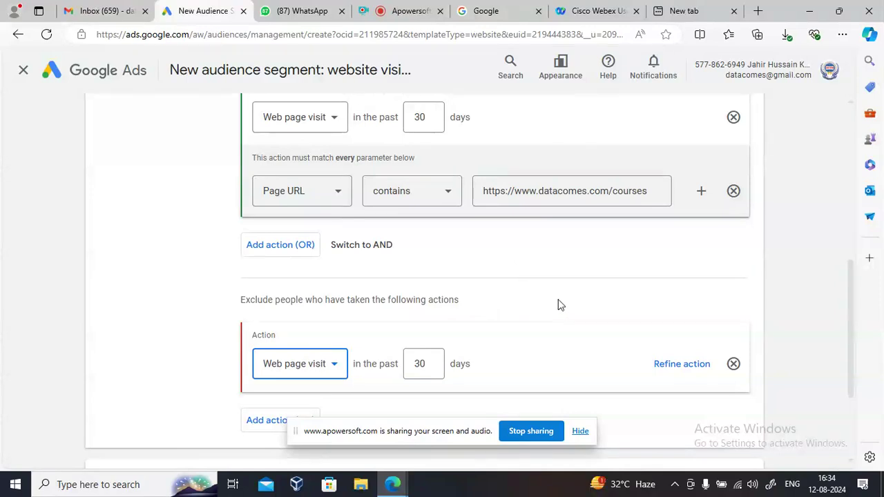
scroll(560, 305, down, 1)
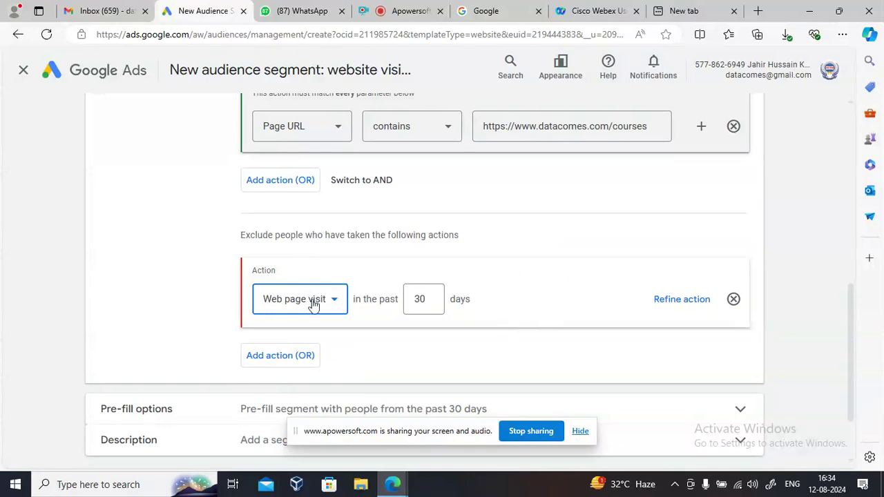
scroll(393, 312, down, 1)
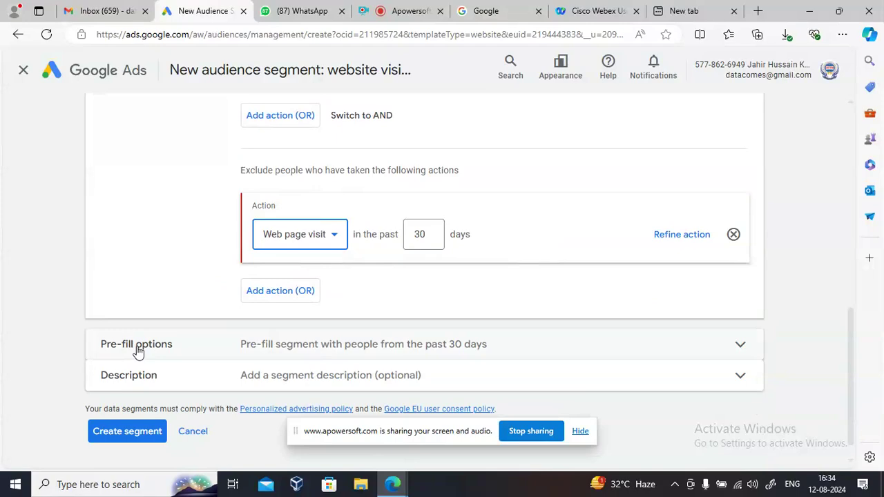
scroll(466, 271, up, 8)
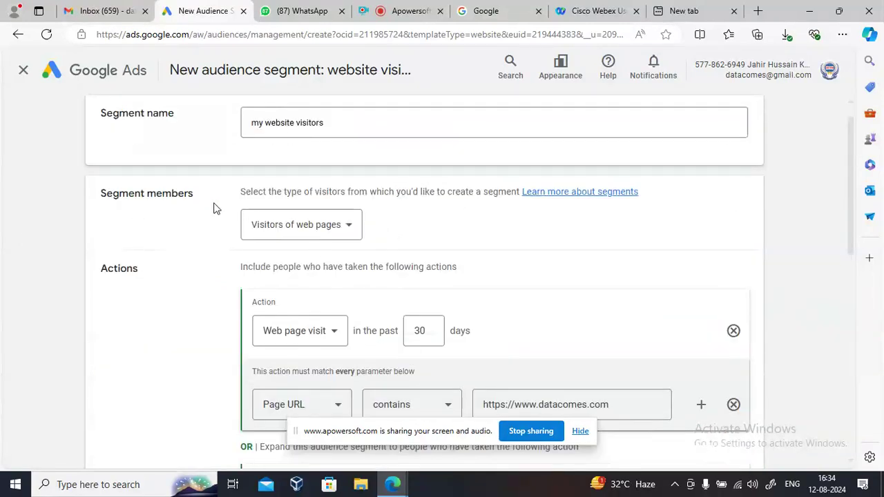
Remove the web page visit exclusion action from the segment.
click(308, 231)
click(306, 232)
scroll(649, 294, down, 5)
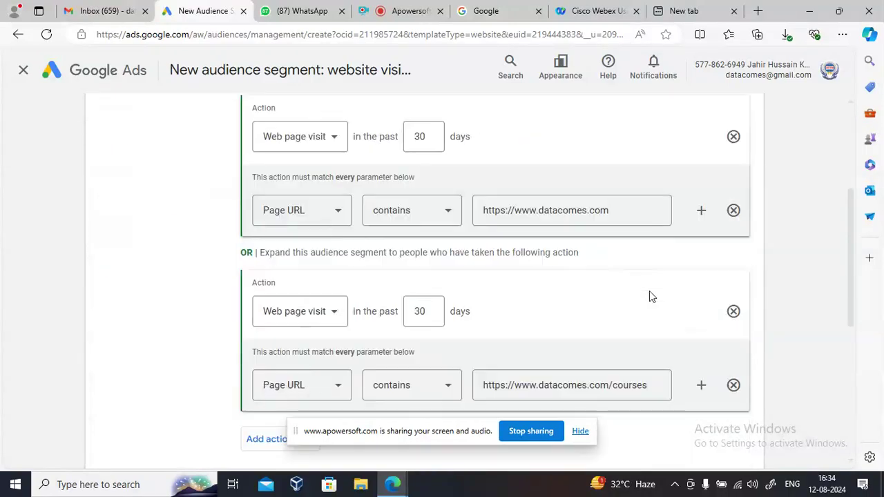
scroll(642, 314, down, 3)
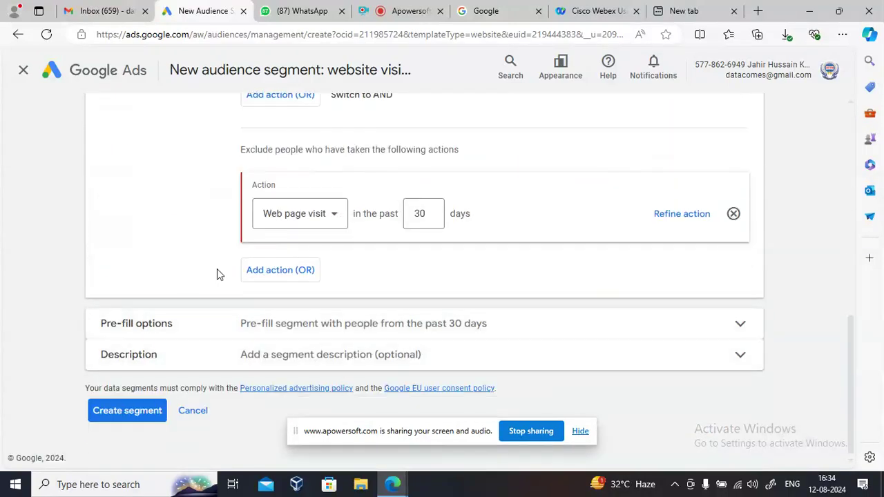
scroll(219, 274, up, 3)
scroll(551, 275, down, 3)
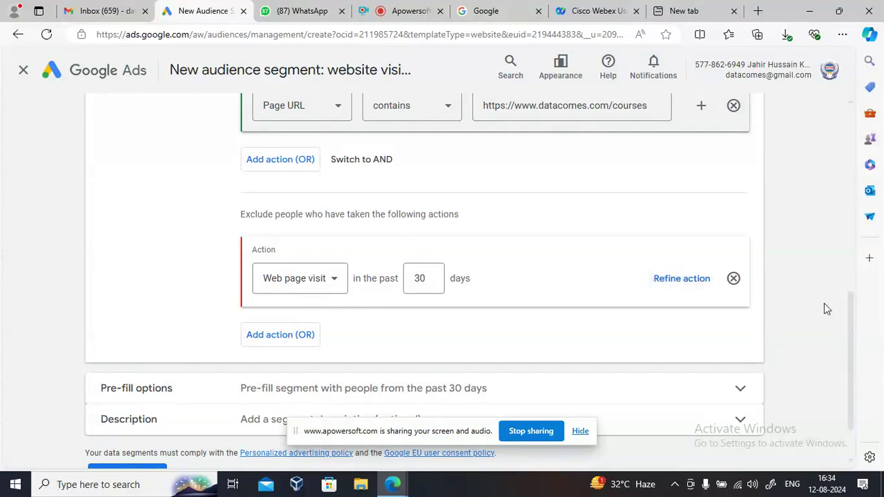
click(733, 279)
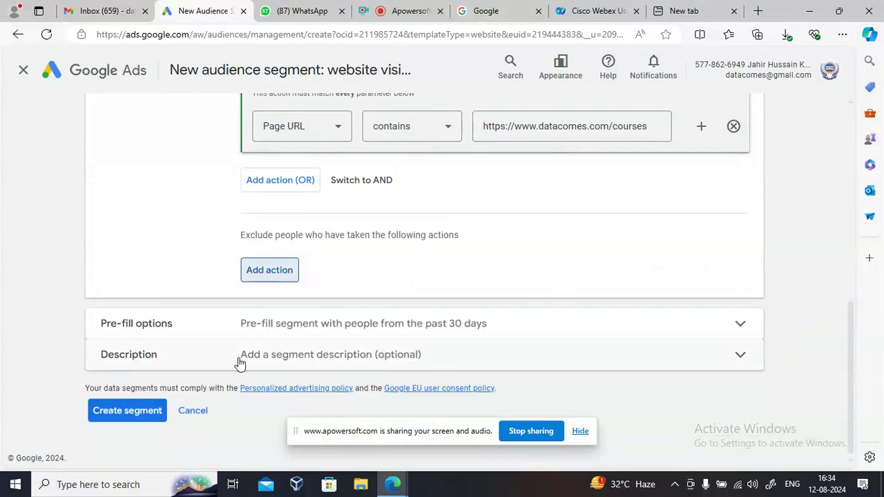
Keep the segment pre-filled with people who matched the rules within the past 30 days, and create the segment.
click(279, 324)
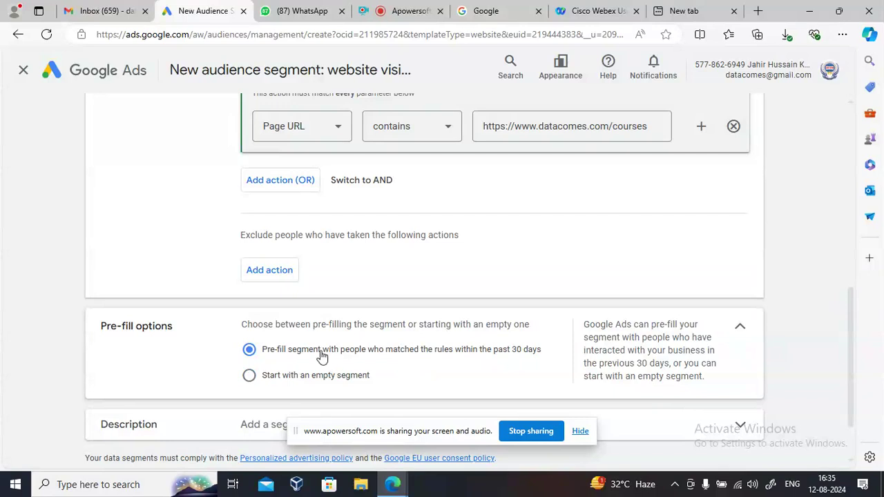
click(249, 379)
click(252, 354)
scroll(368, 292, down, 2)
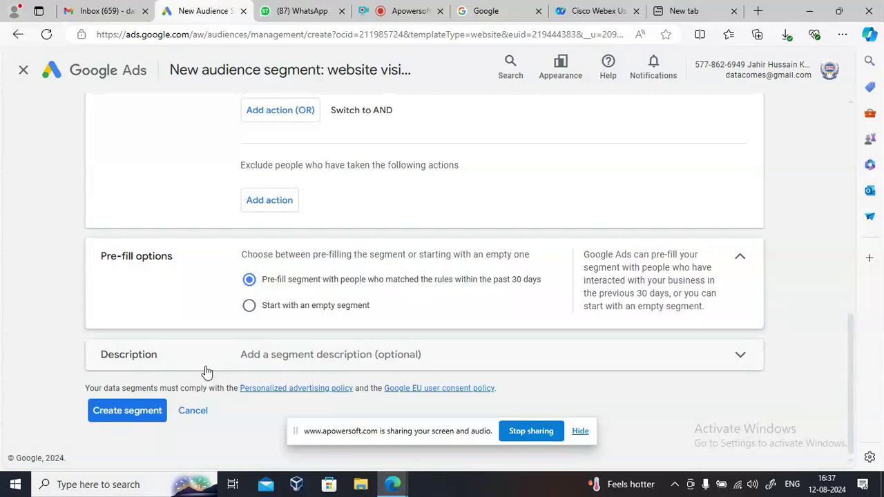
click(129, 417)
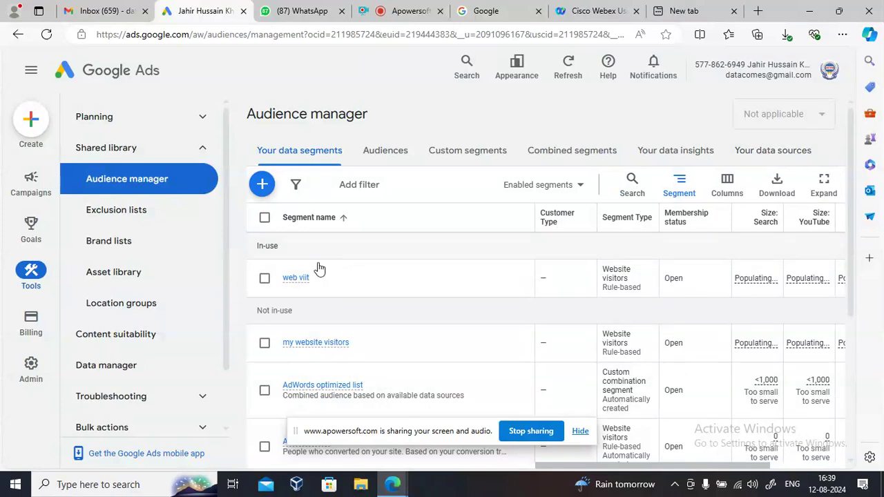
Select the "my website visitors" segment in the list of data segments.
click(265, 344)
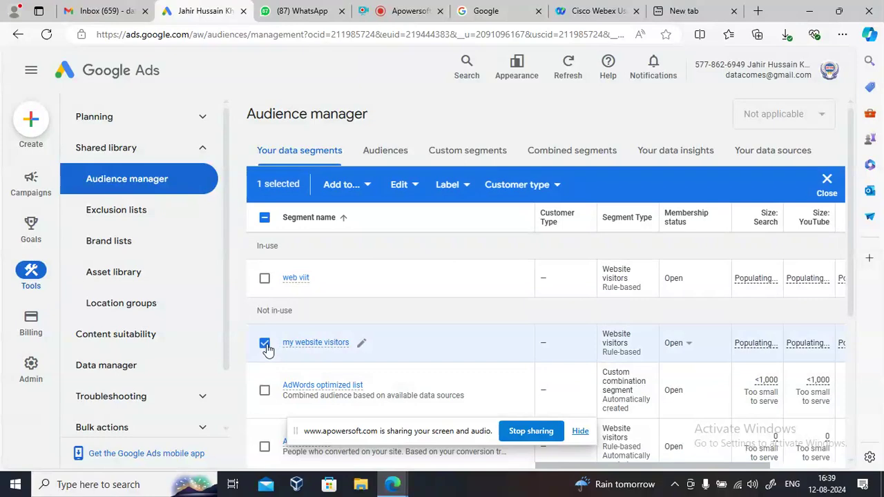
click(266, 345)
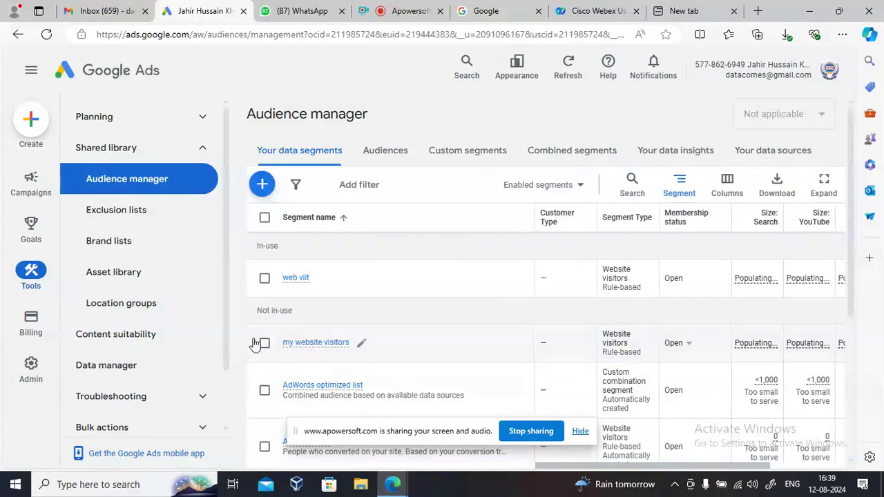
click(264, 345)
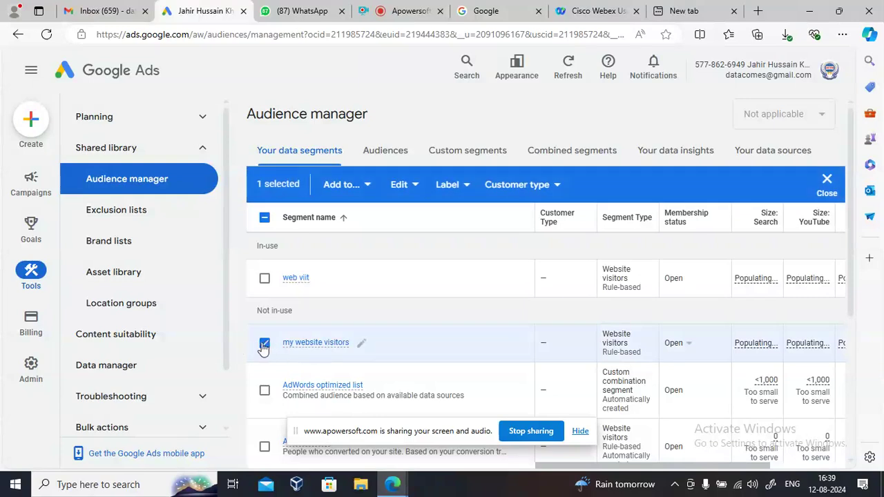
mouse_move(302, 348)
Open the details of the Google Ads tag data source and choose to install the tag yourself in its tag setup.
click(787, 156)
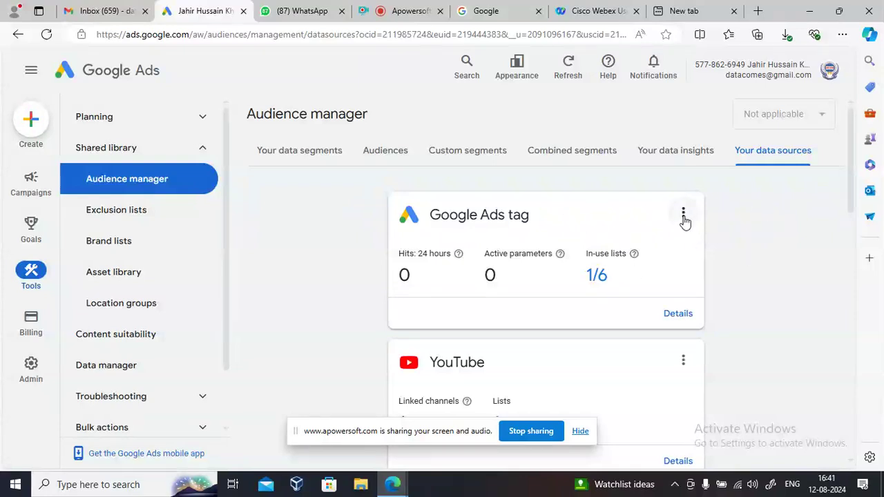
click(676, 314)
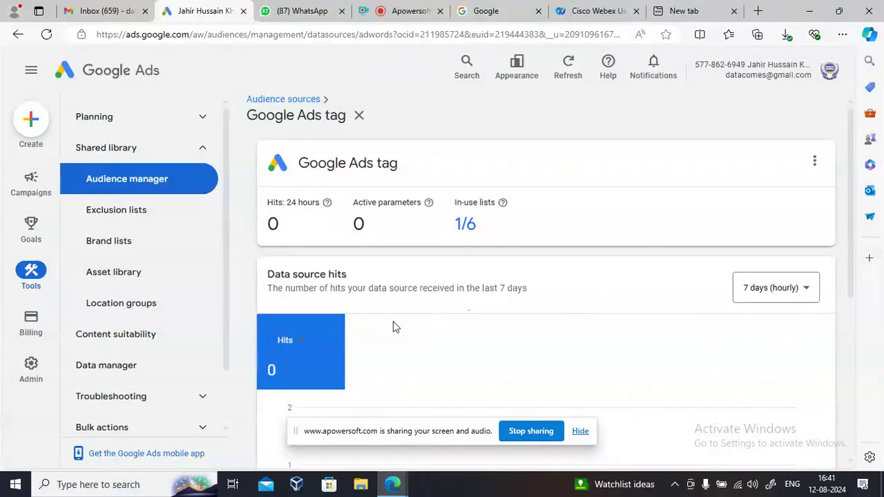
scroll(393, 323, down, 5)
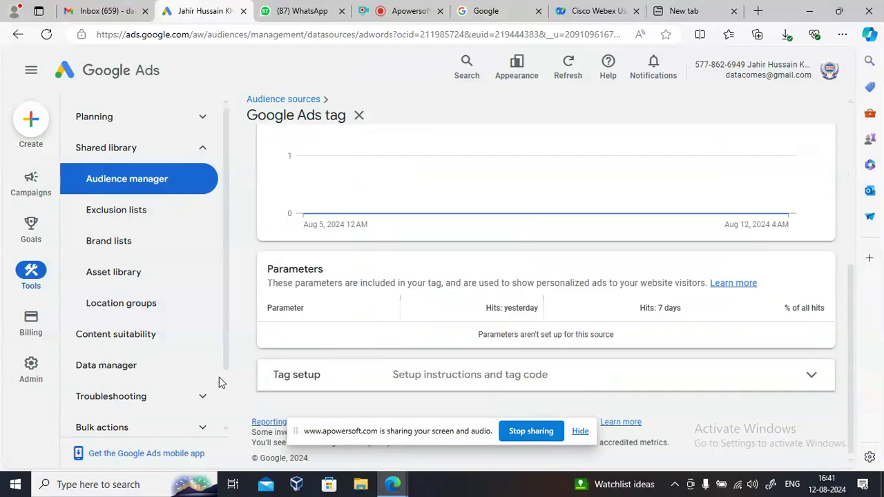
click(339, 375)
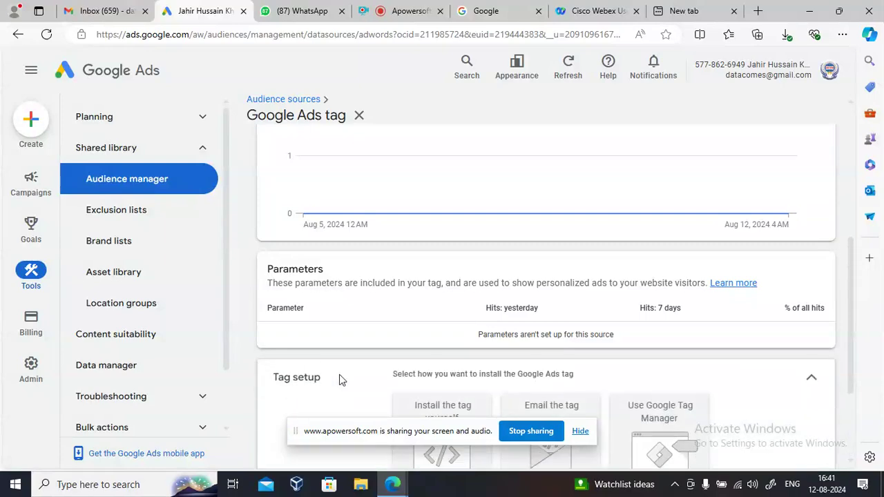
scroll(518, 271, down, 2)
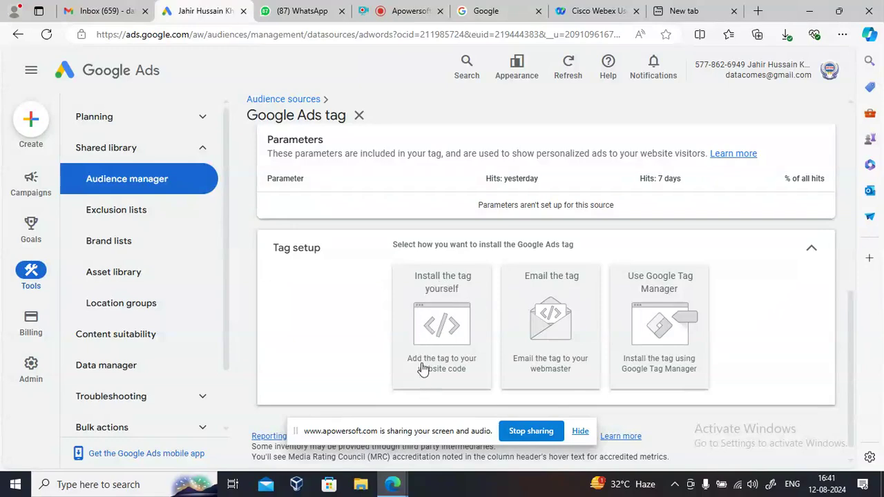
click(442, 300)
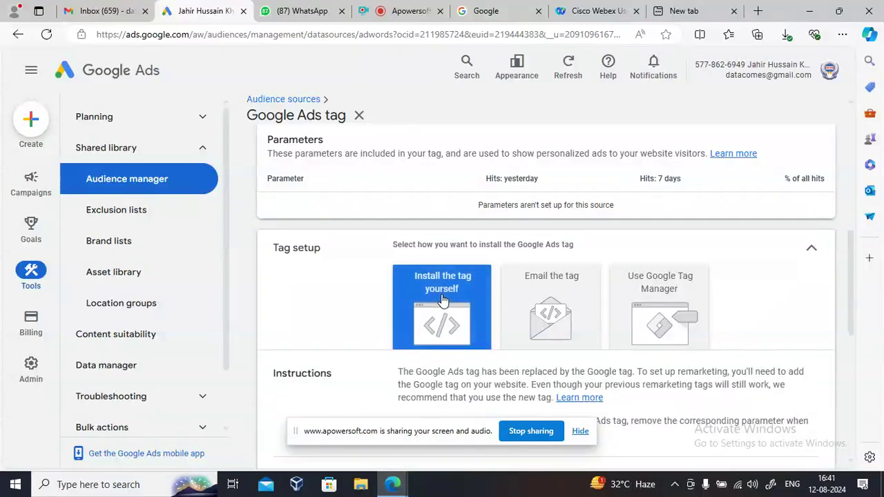
Read the Google tag installation instructions, highlighting the sentence about pasting the tag between the head tags of every page.
scroll(443, 297, down, 2)
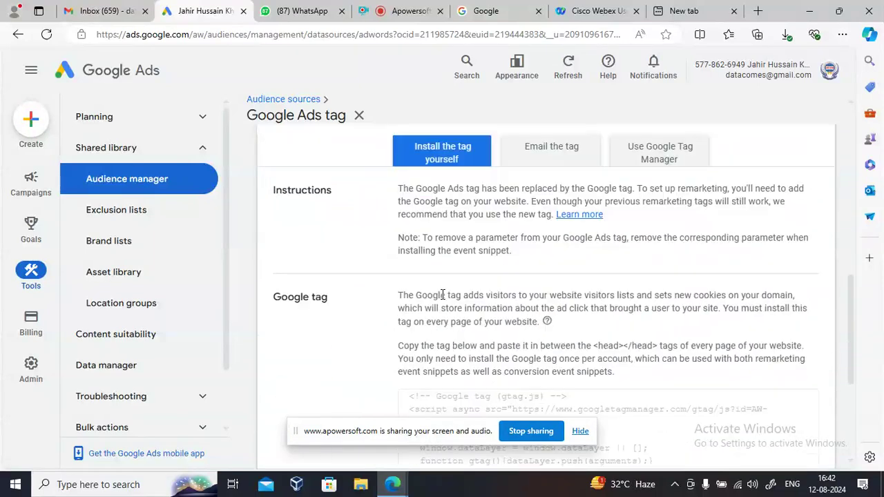
scroll(442, 295, down, 2)
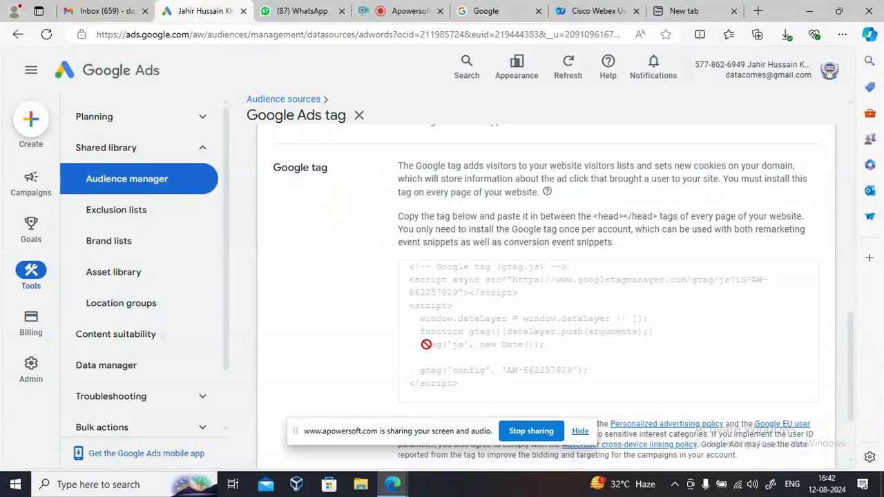
scroll(428, 290, up, 3)
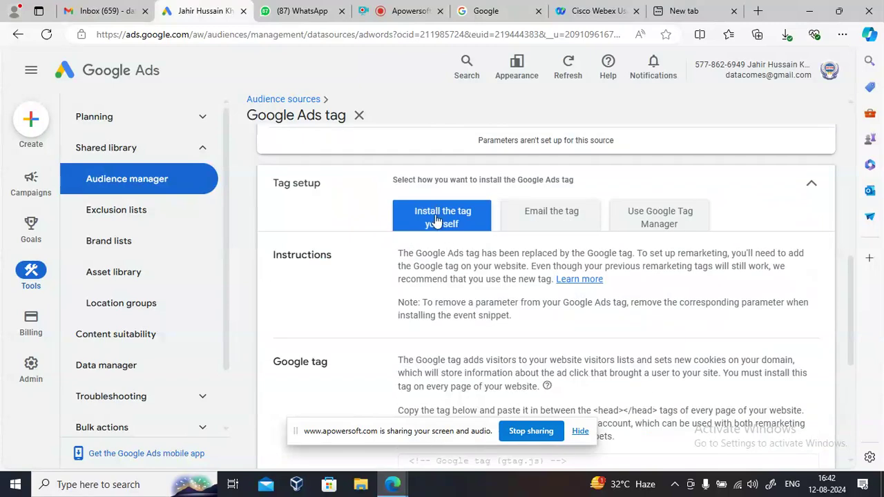
scroll(436, 221, down, 4)
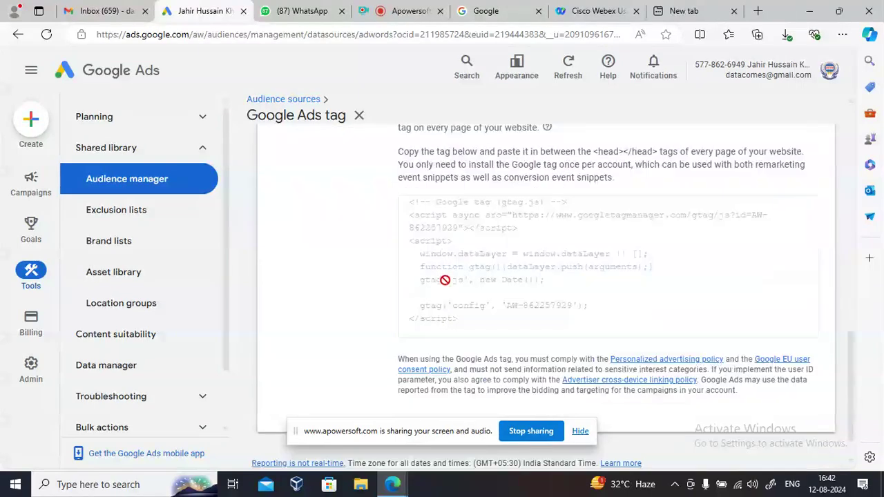
scroll(477, 216, up, 1)
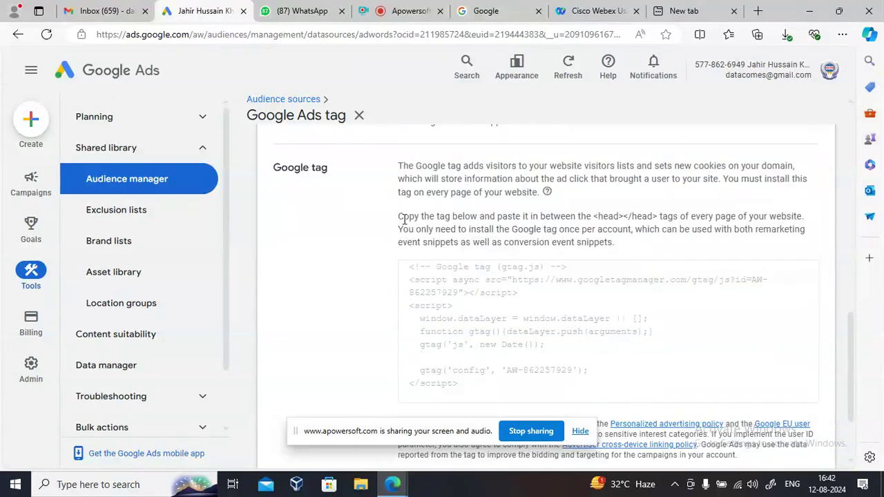
drag(398, 216, 812, 228)
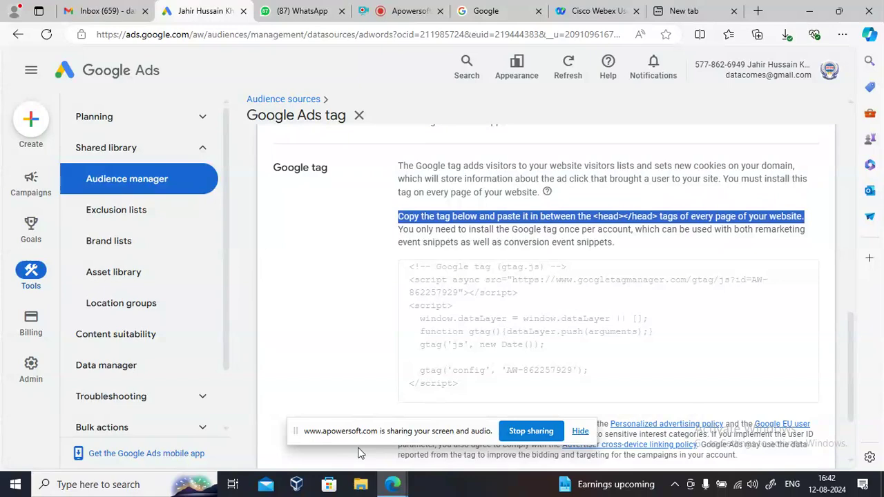
click(392, 484)
click(432, 401)
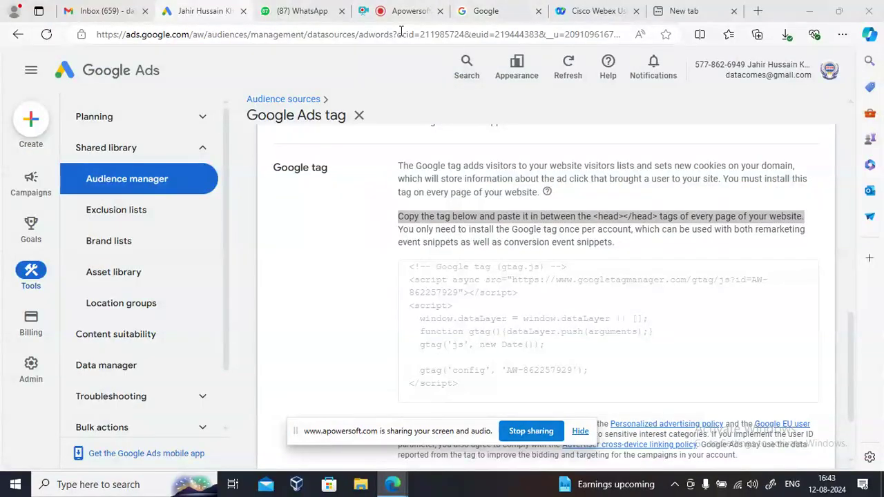
click(407, 10)
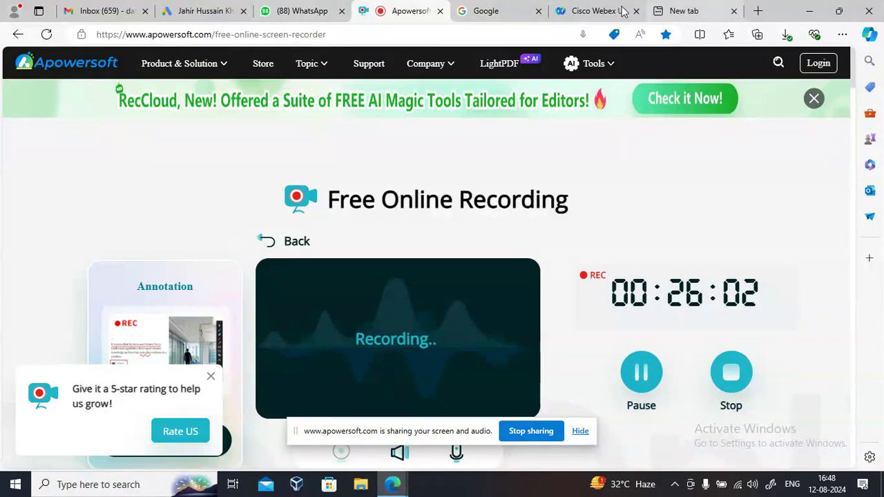
click(196, 10)
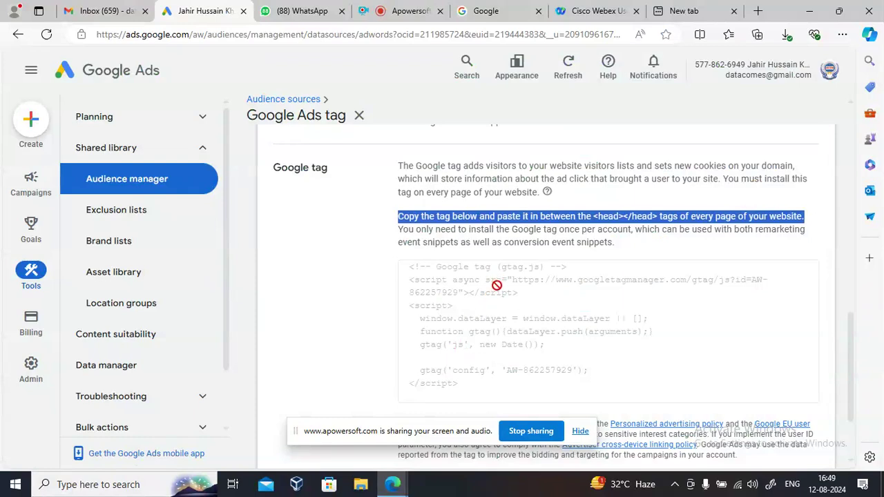
Copy the complete Google tag (gtag.js) code snippet.
drag(466, 384, 401, 260)
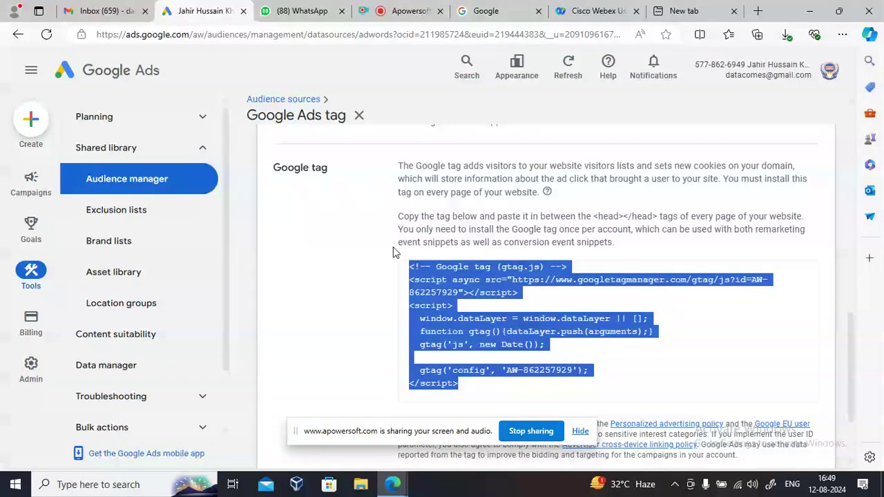
right_click(440, 290)
click(476, 64)
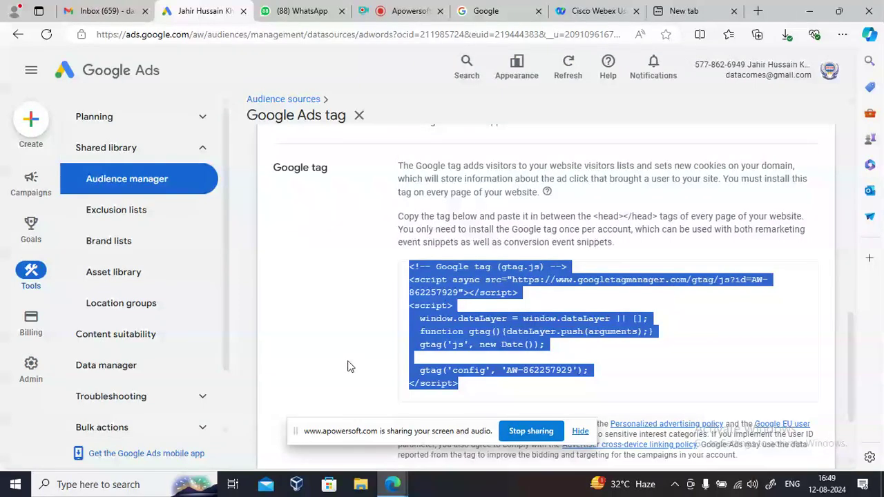
Search Bing for "gogdaday" in a new browser tab.
click(695, 11)
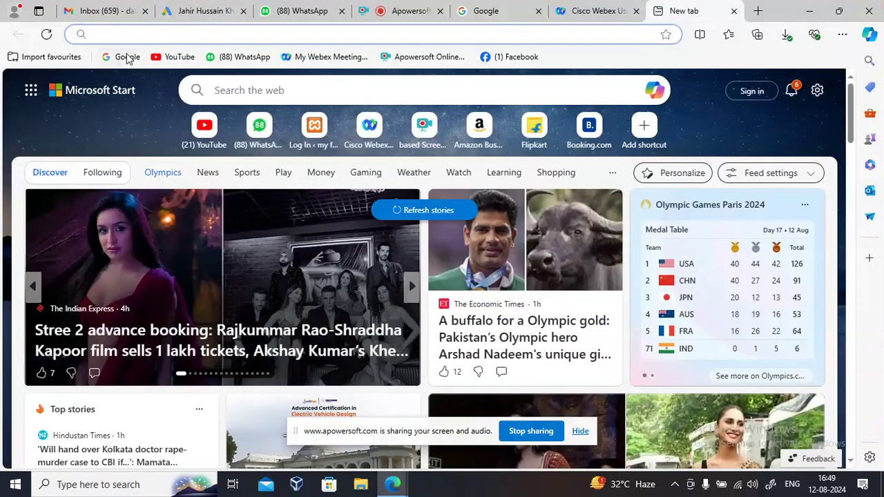
click(126, 58)
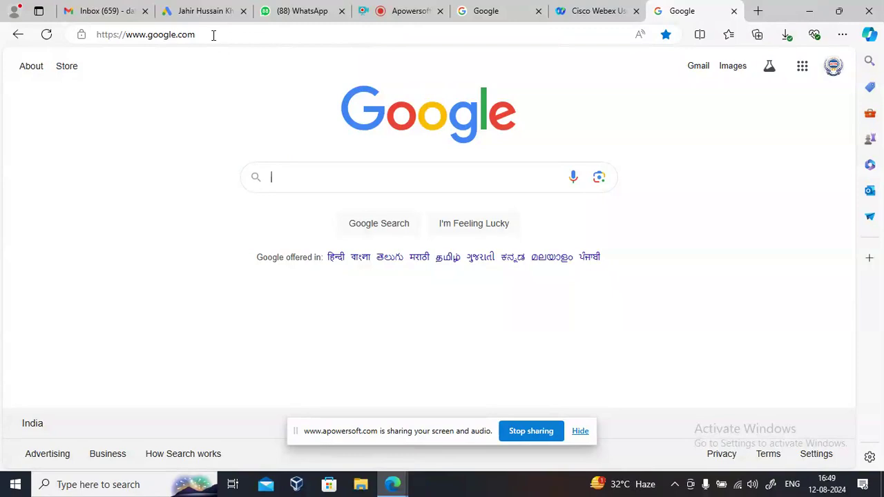
click(758, 11)
click(249, 34)
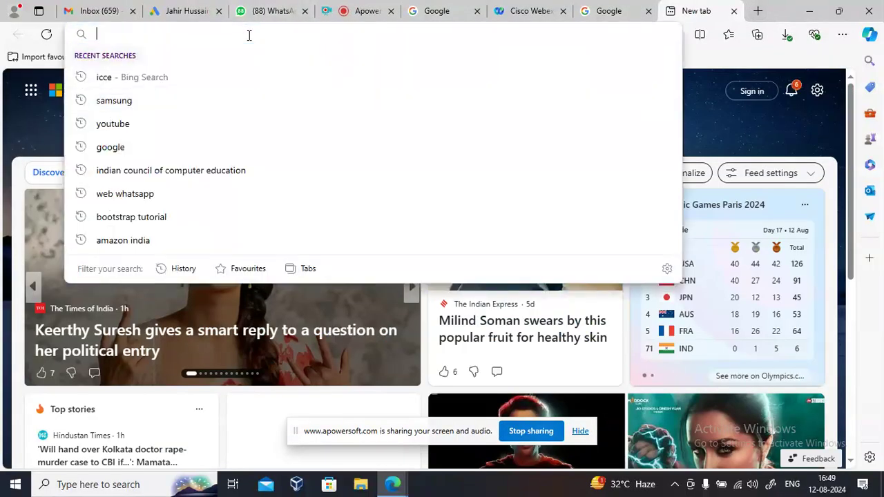
text(go)
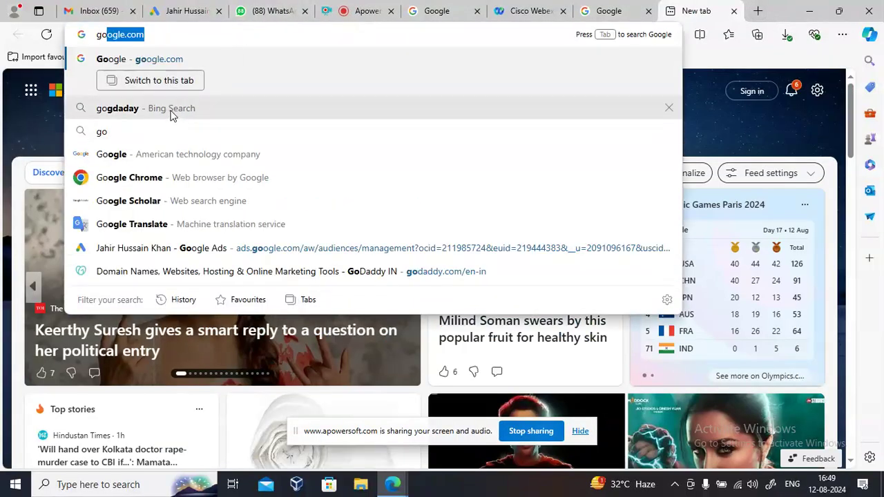
click(169, 109)
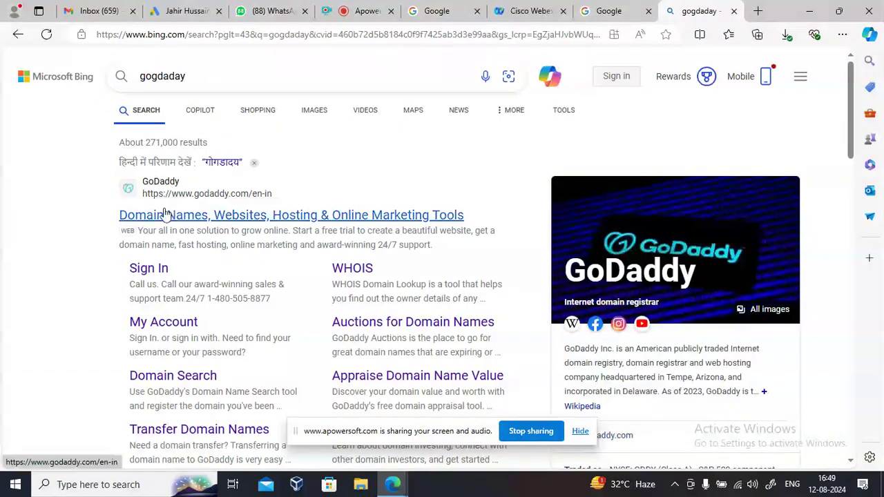
Open the GoDaddy site from the search results and go to the account's My Products page.
click(165, 214)
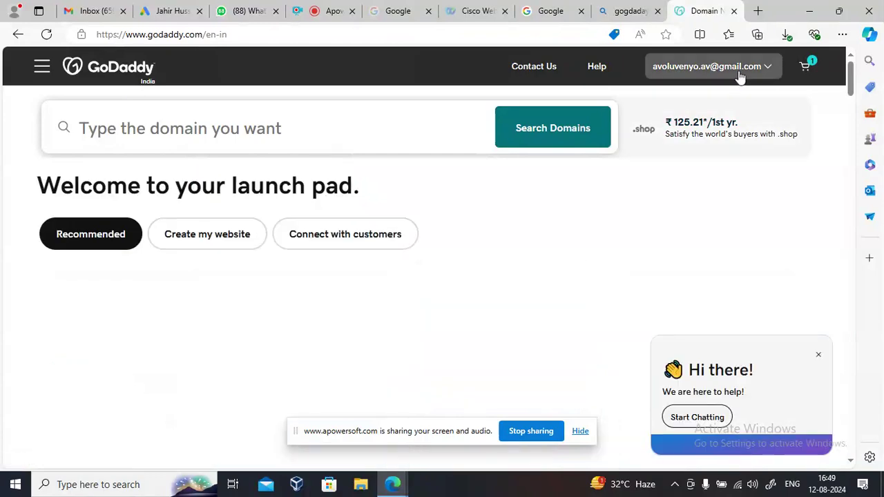
click(740, 75)
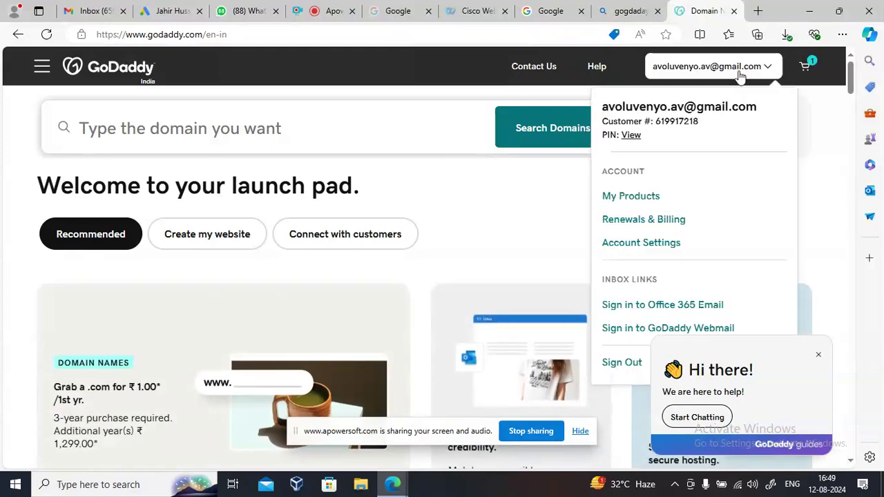
click(613, 198)
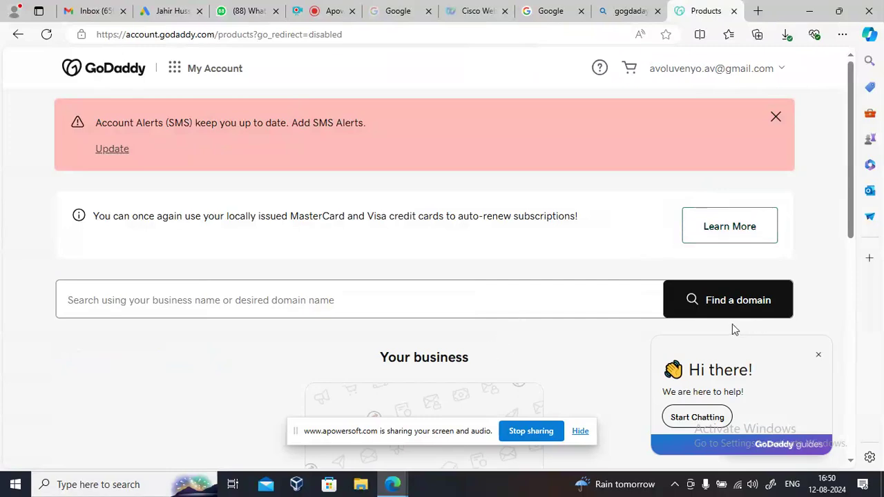
Dismiss the SMS alert banner and open the hosting settings for the nhazhoxx.in web hosting plan.
click(775, 117)
scroll(520, 322, down, 6)
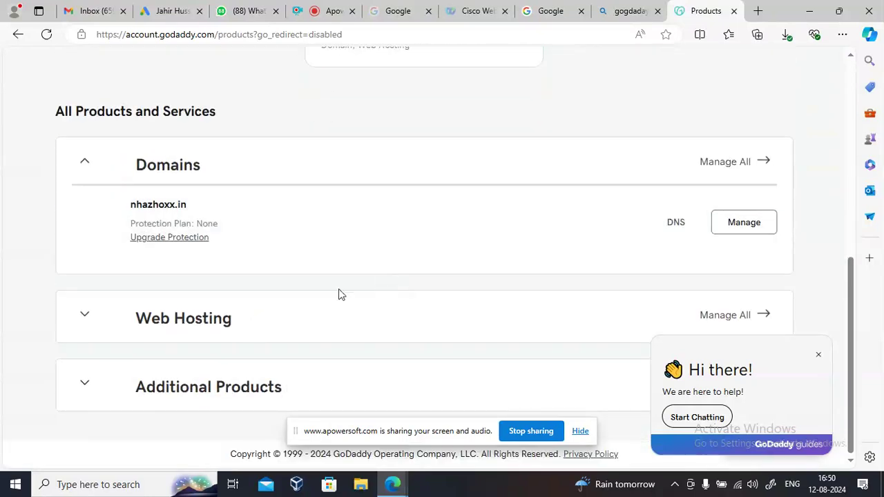
click(725, 316)
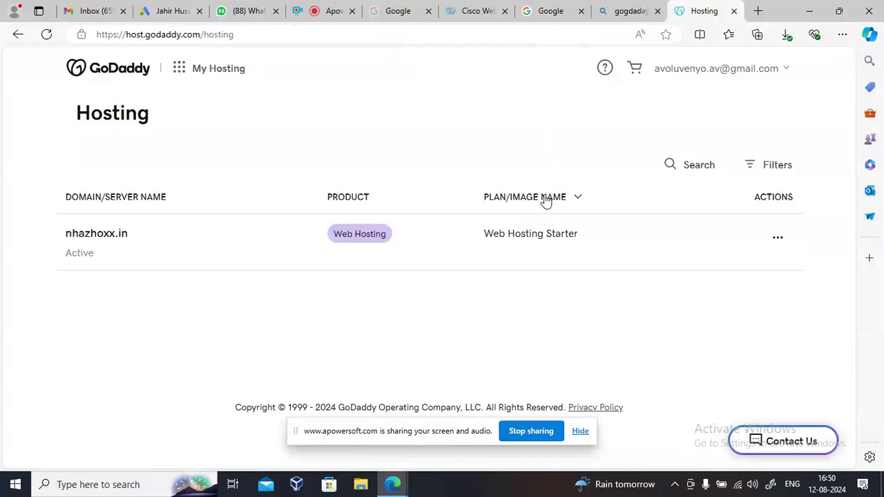
click(779, 241)
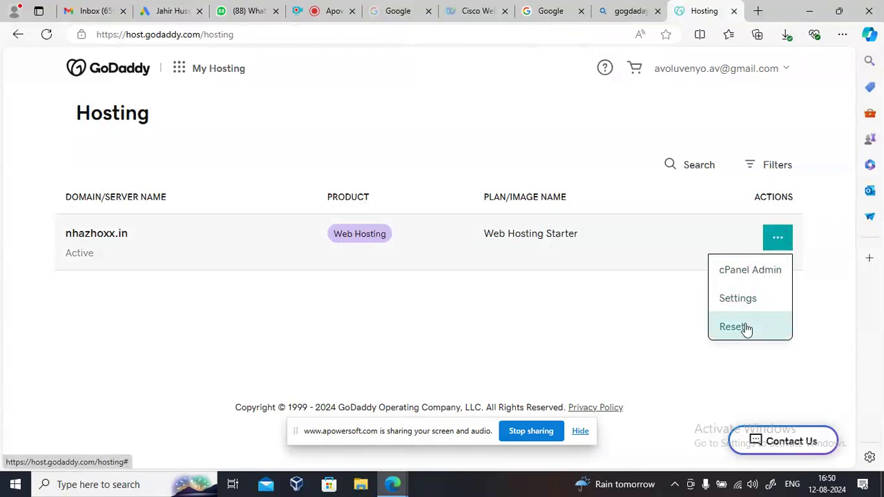
click(752, 298)
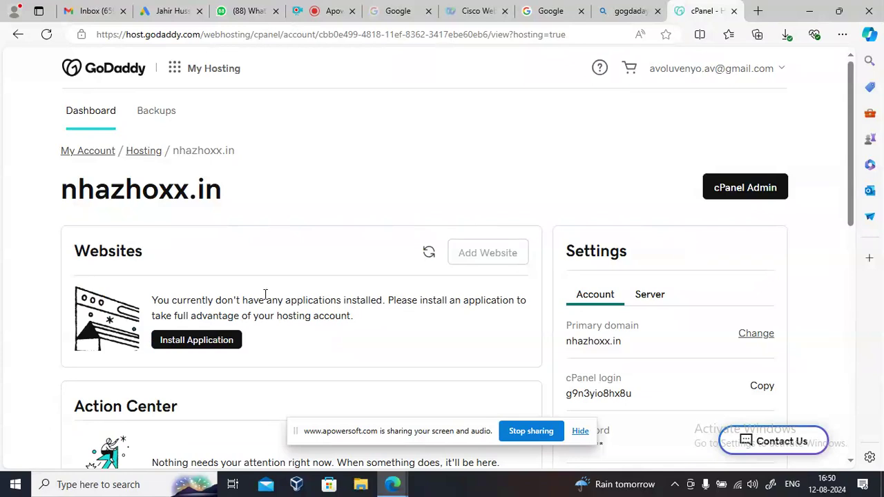
Open the cPanel admin for nhazhoxx.in and look through its tools for the Applications section.
scroll(265, 297, down, 1)
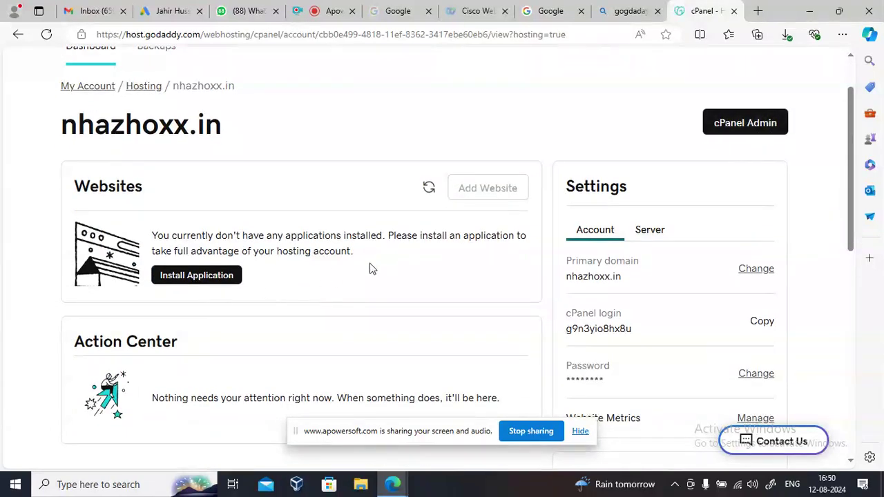
click(751, 130)
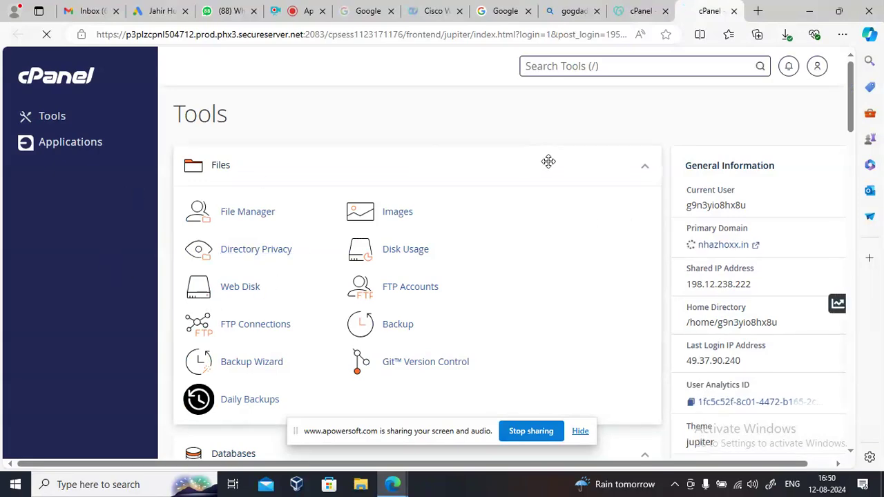
scroll(283, 256, down, 3)
scroll(285, 274, down, 3)
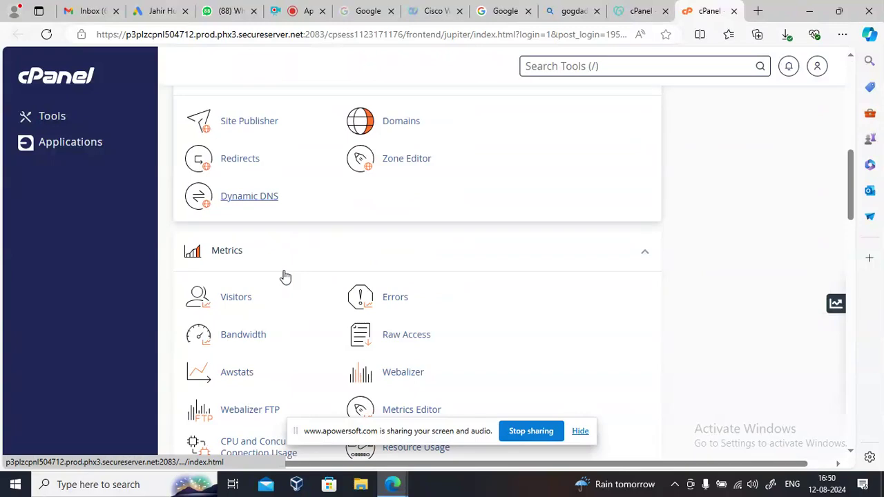
scroll(286, 276, down, 3)
scroll(285, 276, down, 8)
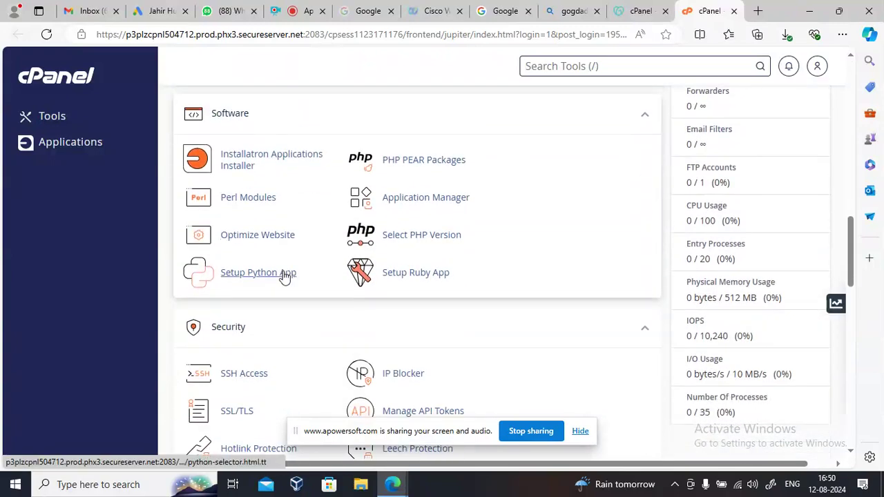
scroll(286, 276, down, 1)
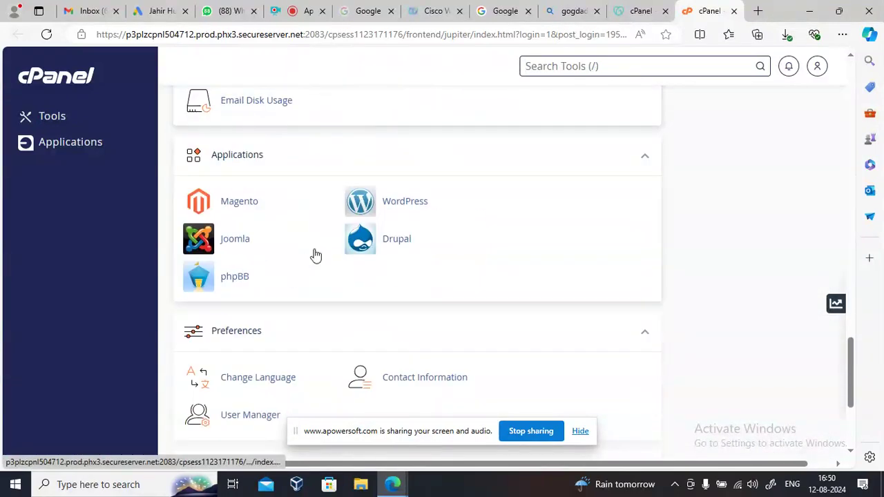
Open the WordPress application page in Installatron and check the list of installed applications.
click(247, 159)
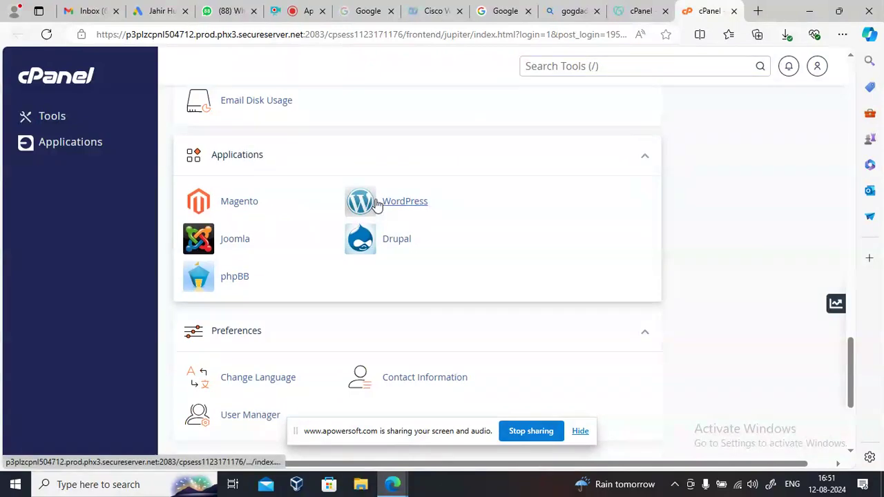
scroll(330, 270, up, 2)
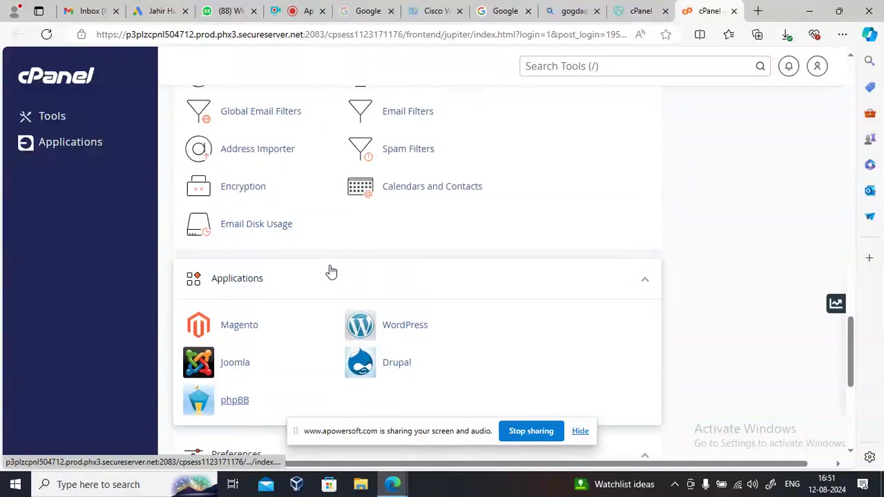
click(404, 331)
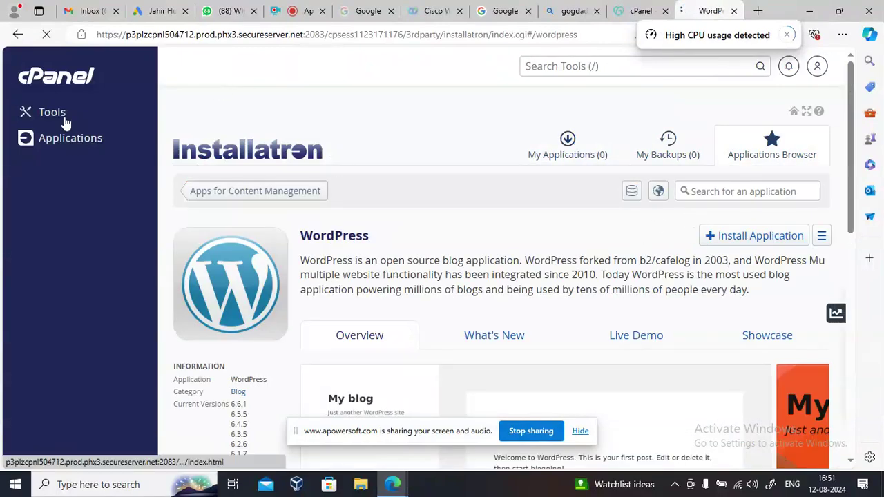
click(560, 154)
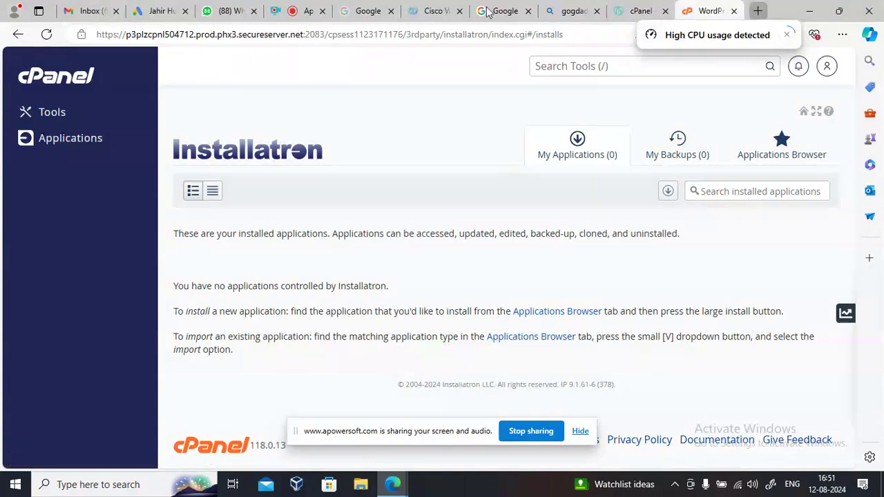
Open nhazhoxx.in in a new browser tab and continue past the certificate warning to the site.
key(ctrl+t)
click(455, 31)
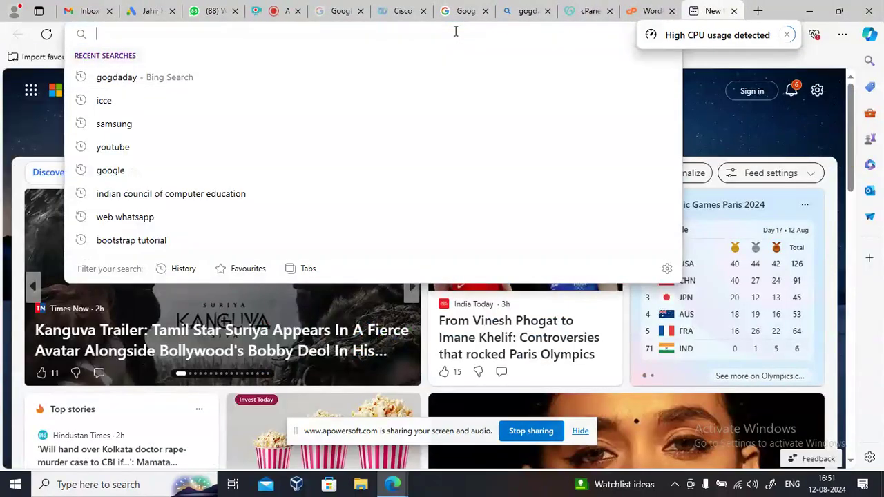
text(n)
key(Return)
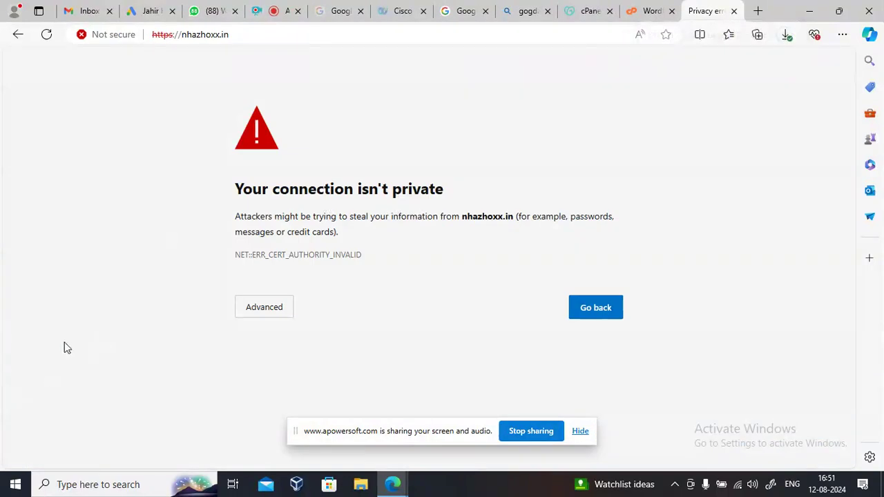
click(257, 309)
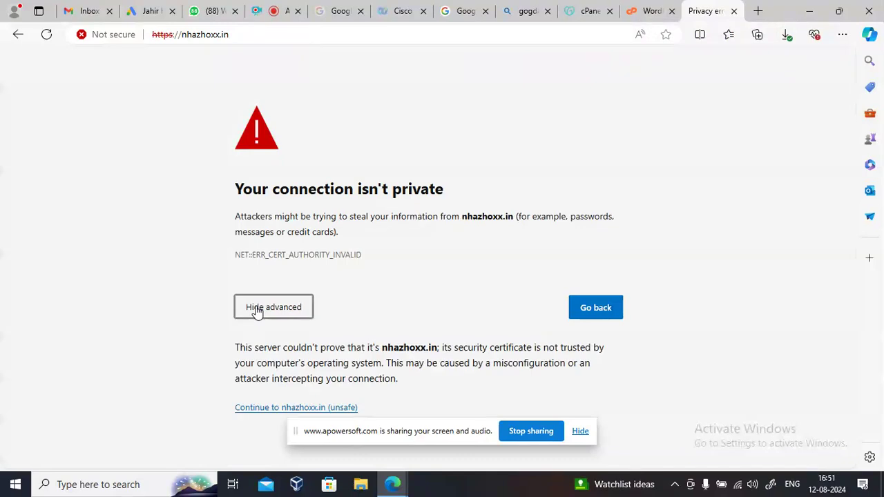
click(337, 409)
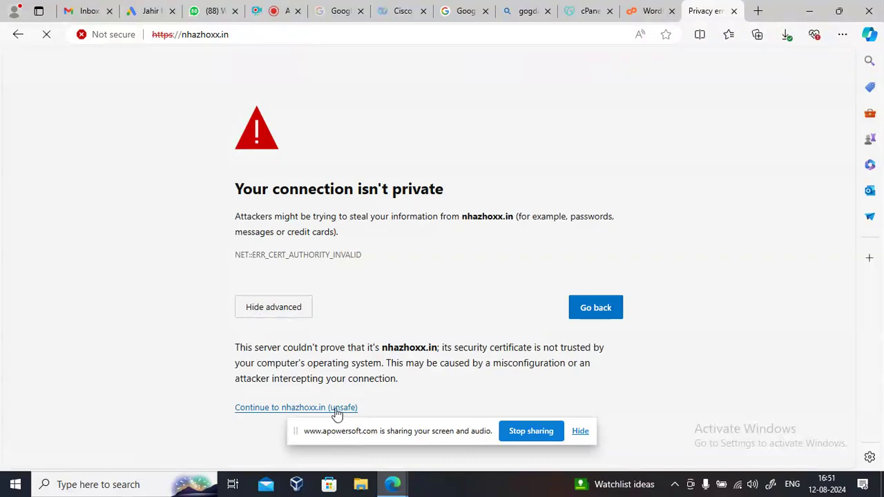
click(295, 409)
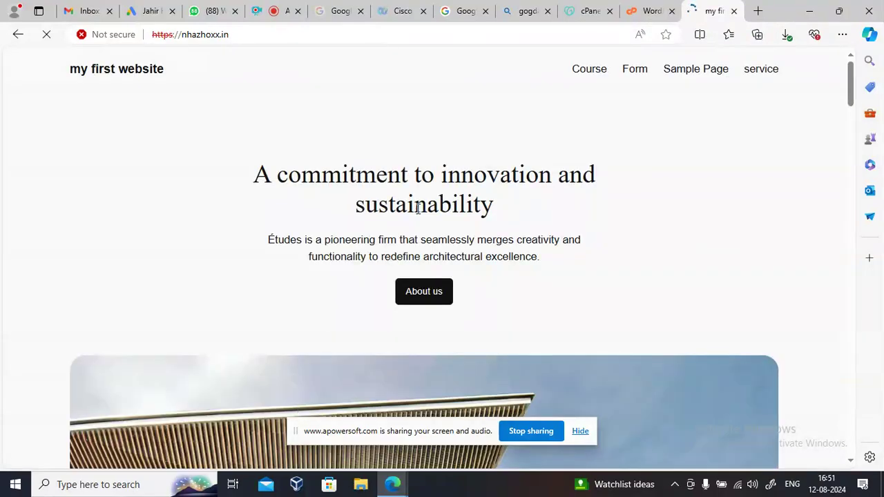
Go back to the GoDaddy hosting dashboard and look over its settings and tools.
click(586, 10)
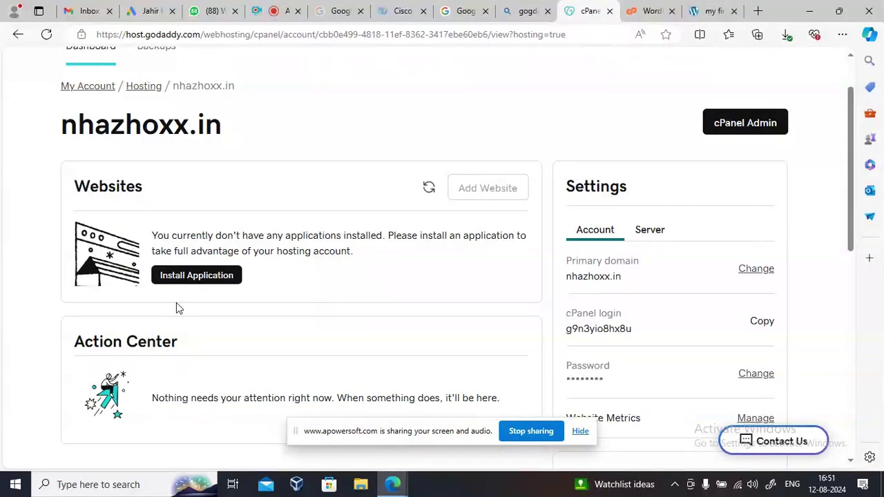
scroll(348, 283, down, 3)
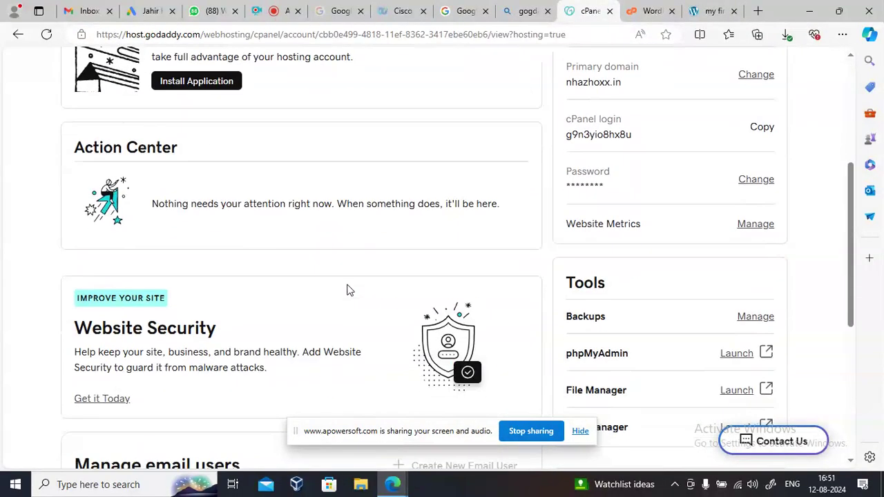
scroll(349, 290, down, 2)
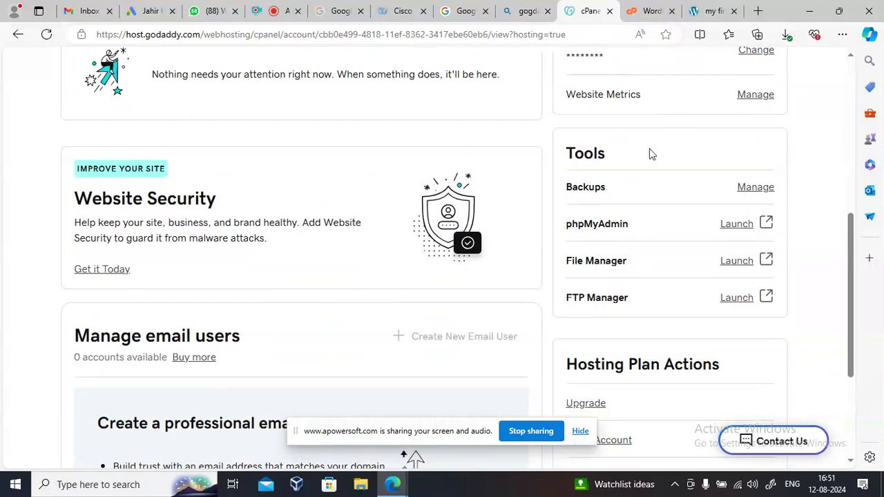
Return to the website and open its WordPress login page at nhazhoxx.in/login.
click(704, 11)
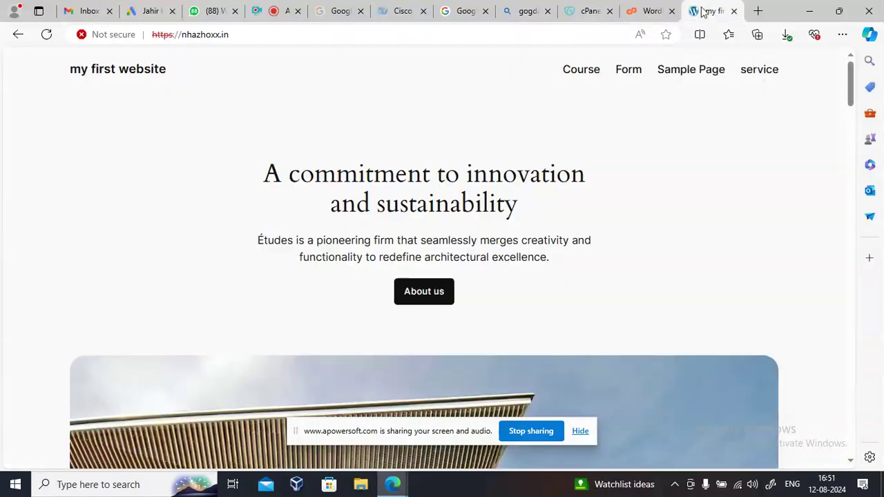
click(243, 28)
click(244, 34)
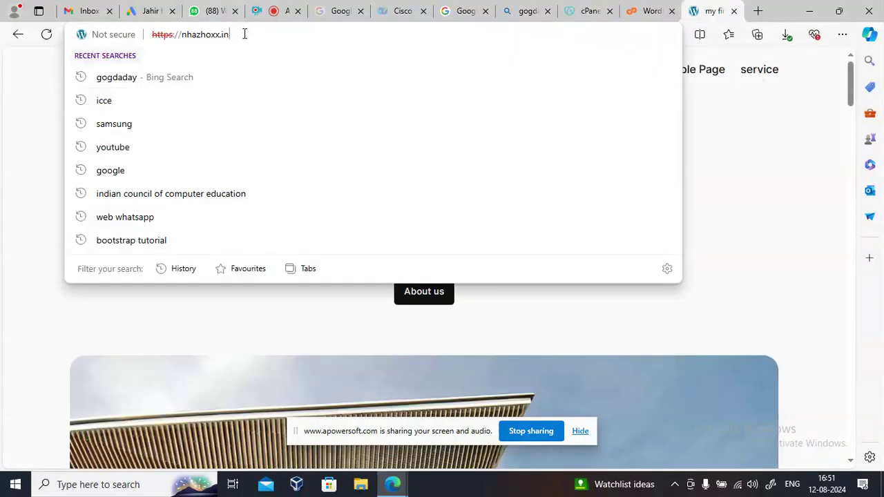
text(login)
key(Return)
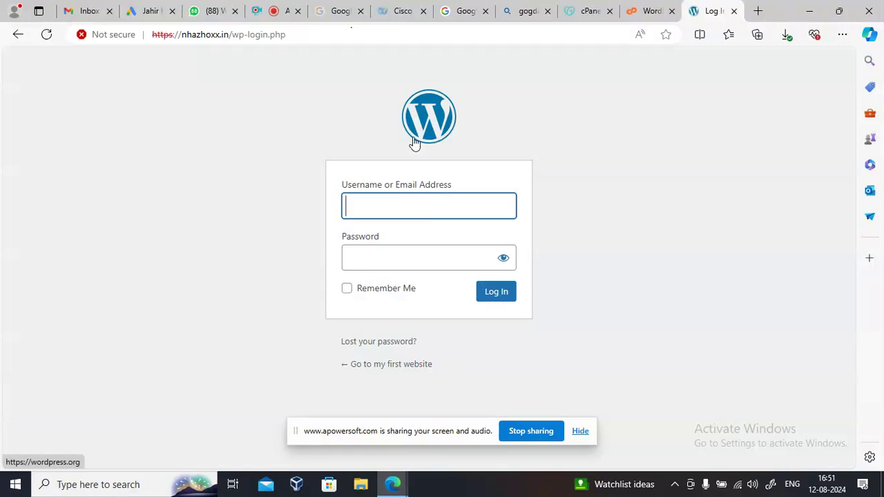
Log in to the WordPress admin with the account username and password.
click(443, 213)
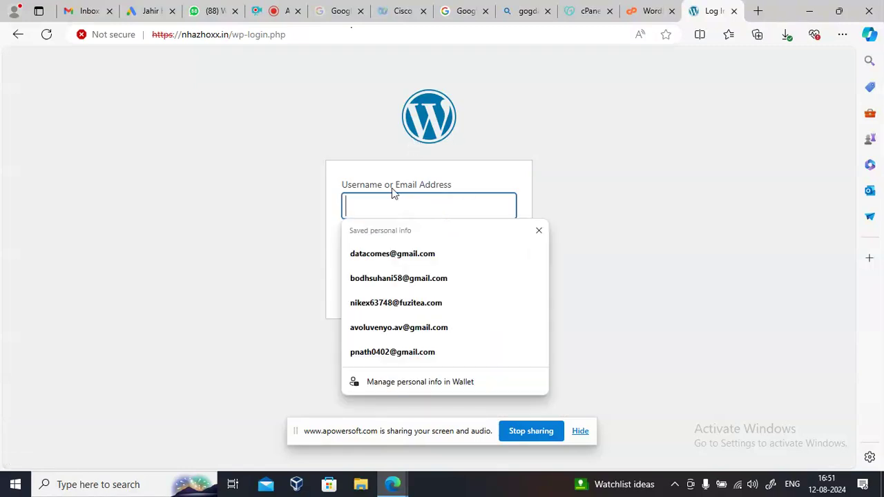
text(data)
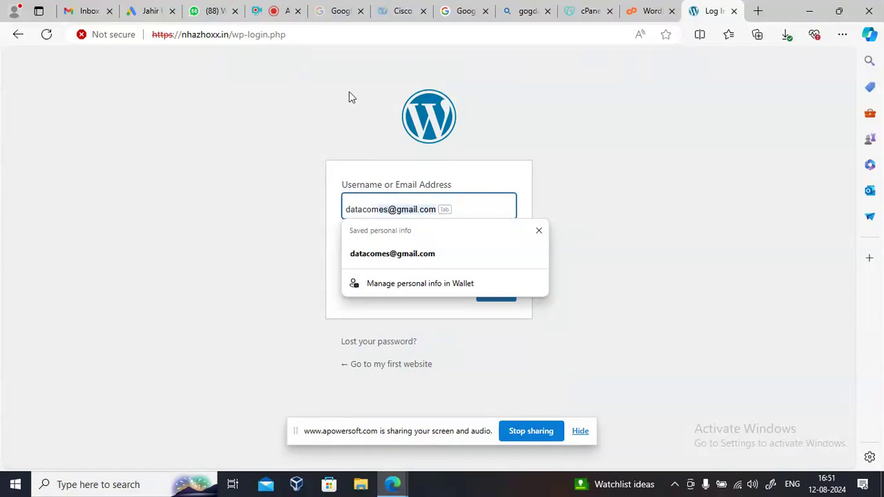
text(com)
key(Escape)
click(408, 267)
text(••)
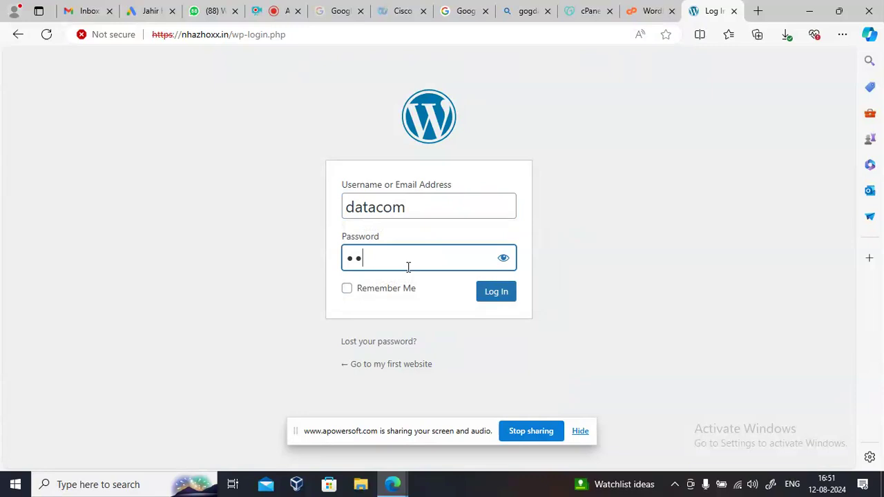
click(500, 299)
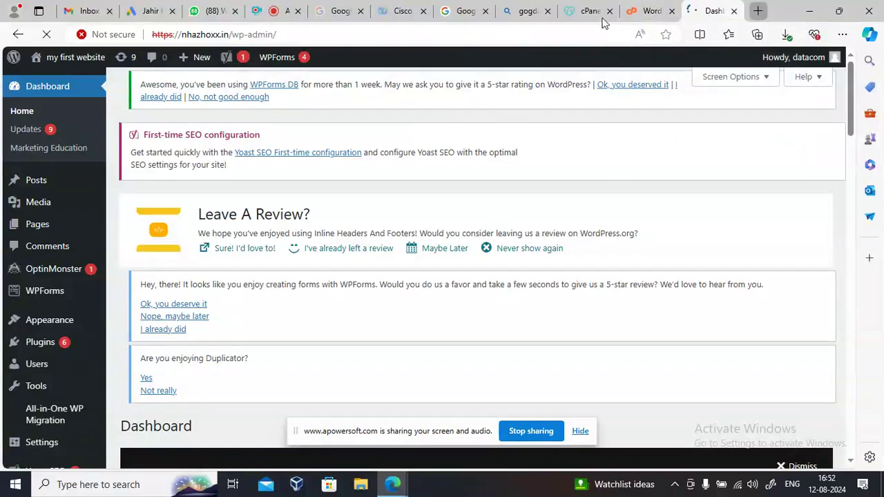
Open the nhazhoxx.in home page in another new browser tab to view the live site.
key(ctrl+t)
click(289, 36)
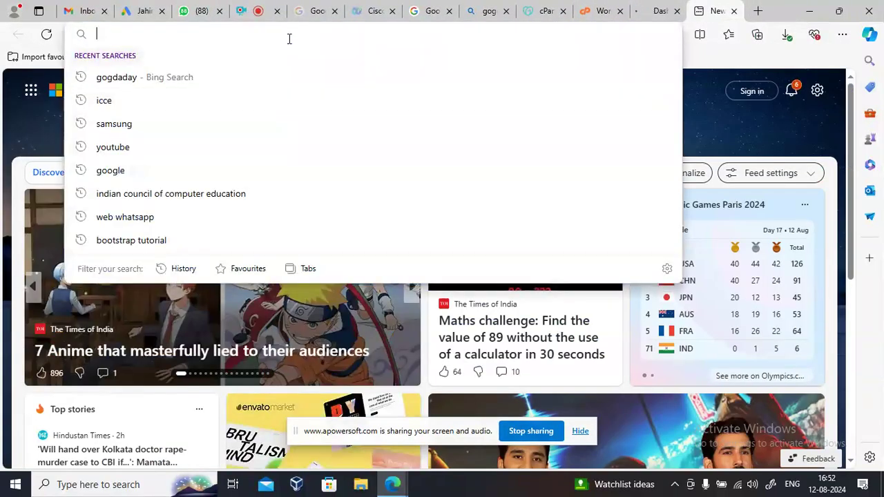
text(n)
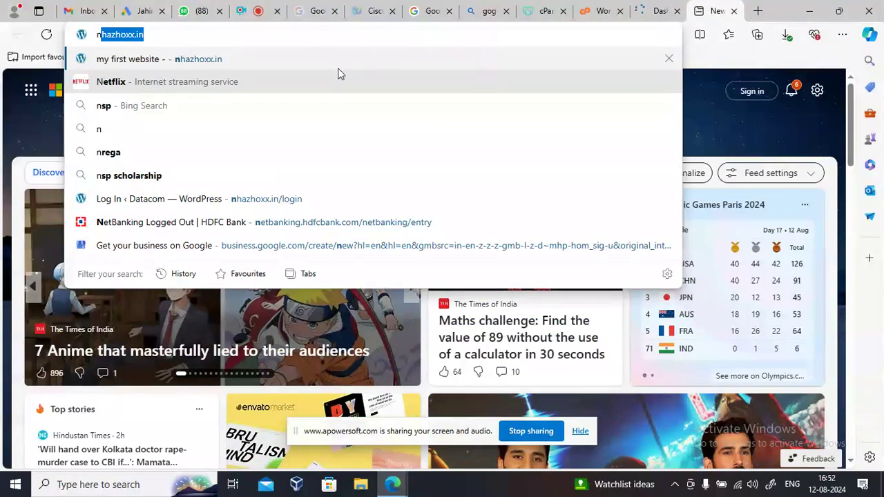
key(Return)
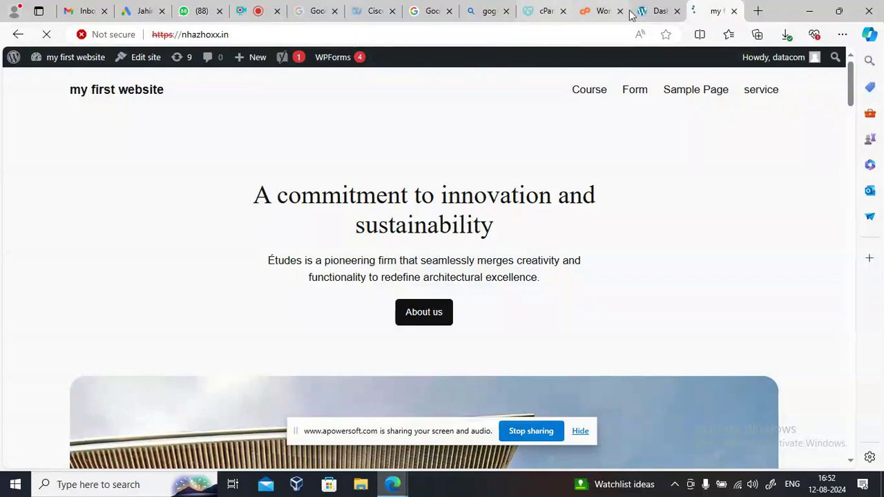
Return to the WordPress admin and search the new plugins directory for "insert headers and footers".
click(654, 13)
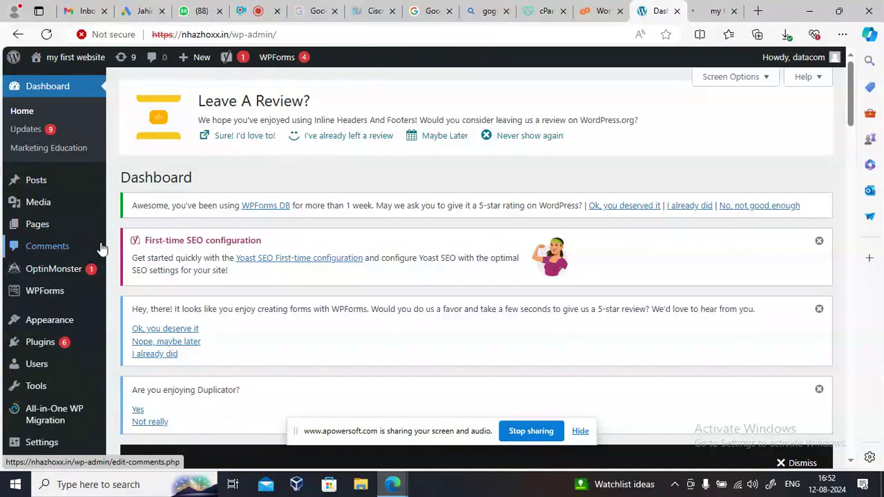
mouse_move(49, 354)
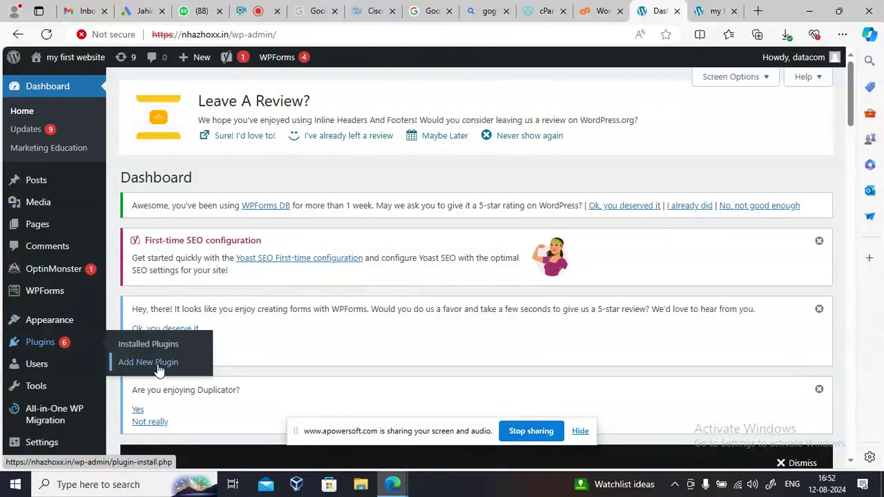
click(158, 366)
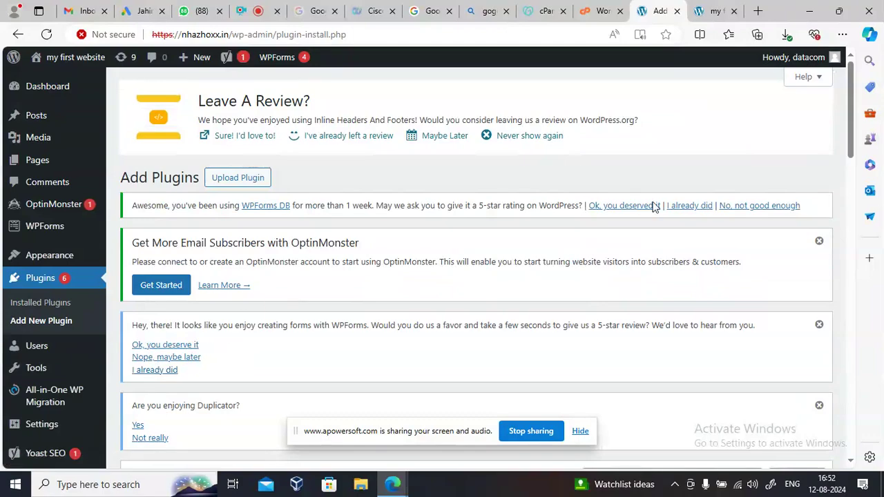
scroll(283, 344, down, 2)
click(701, 347)
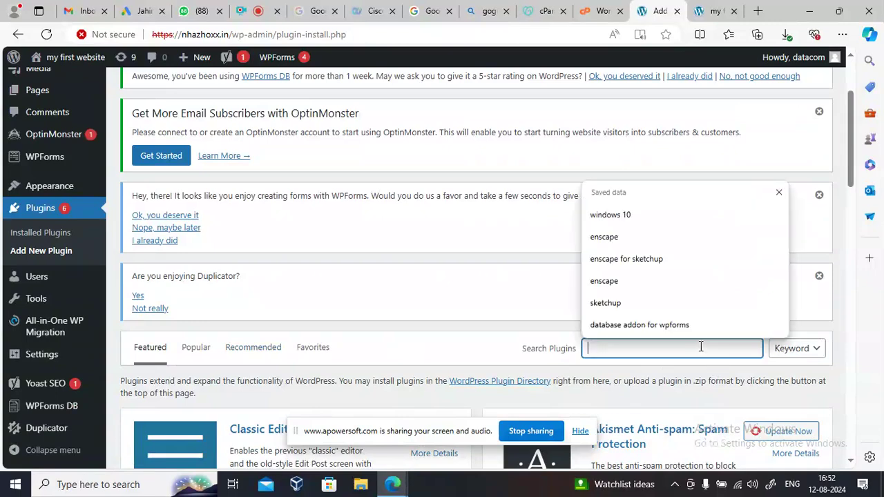
text(insert header)
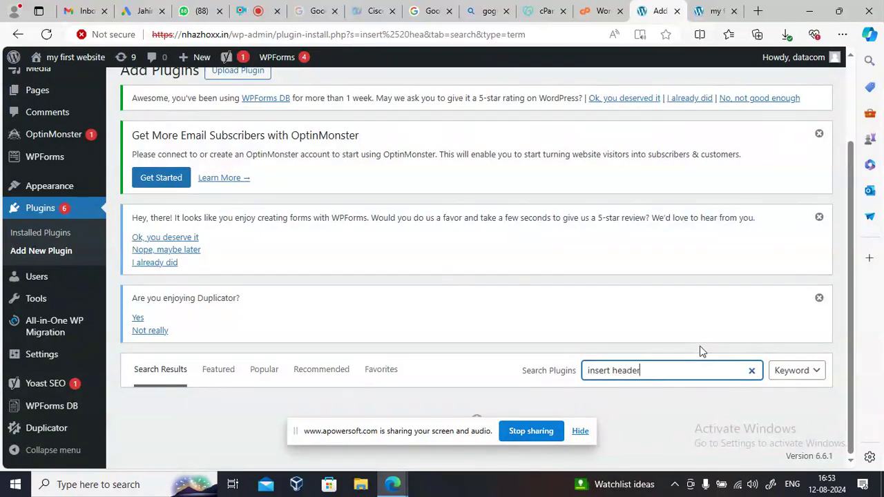
text(s and f)
text(ooters)
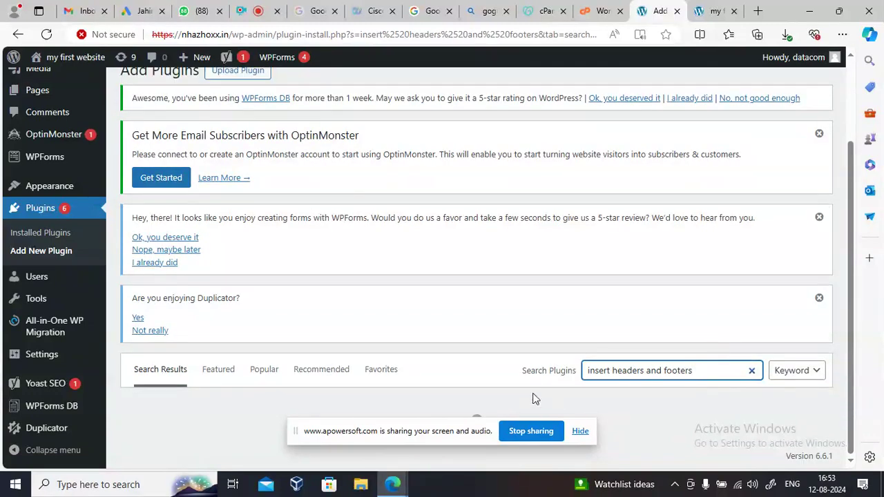
Install and activate the WPCode – Insert Headers and Footers + Custom Code Snippets plugin.
scroll(575, 300, down, 1)
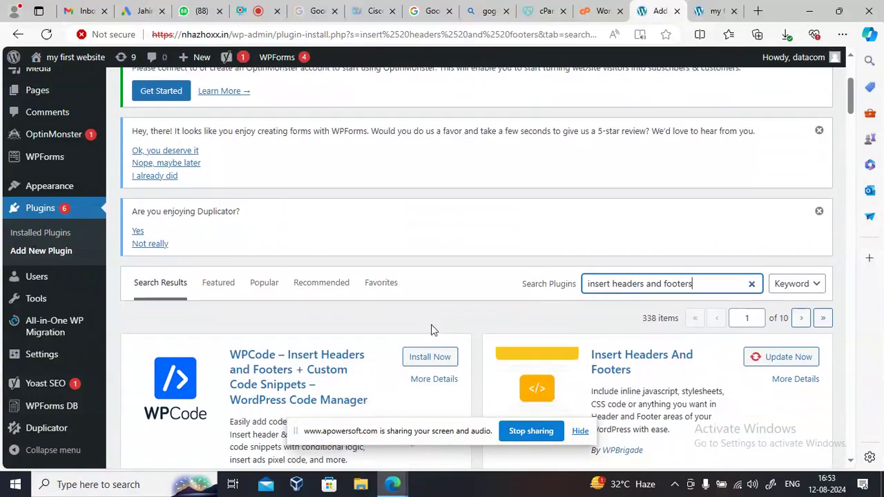
scroll(505, 311, down, 2)
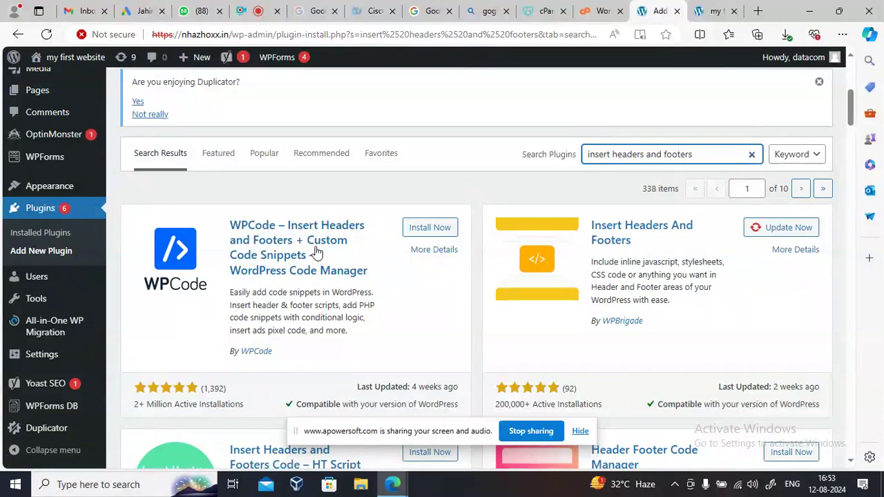
click(429, 228)
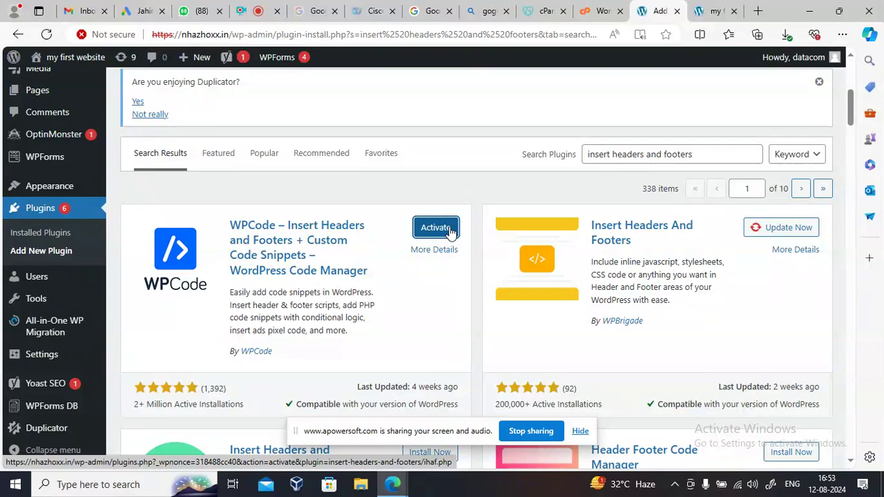
click(451, 232)
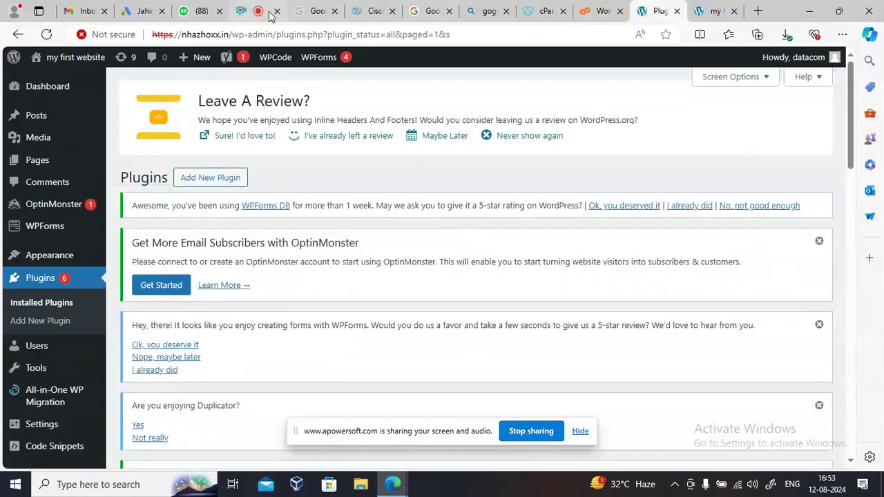
Switch to Google Ads and copy the Google tag code from the Google Ads tag page.
click(142, 10)
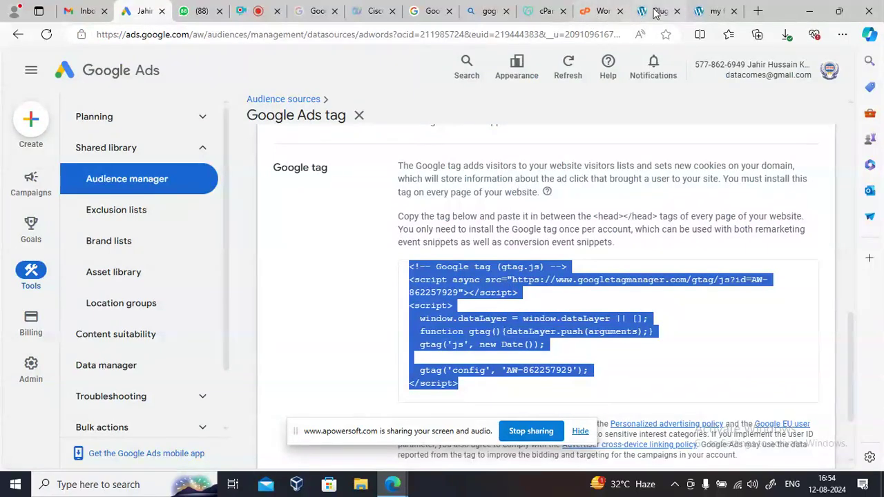
drag(514, 336, 484, 334)
right_click(492, 293)
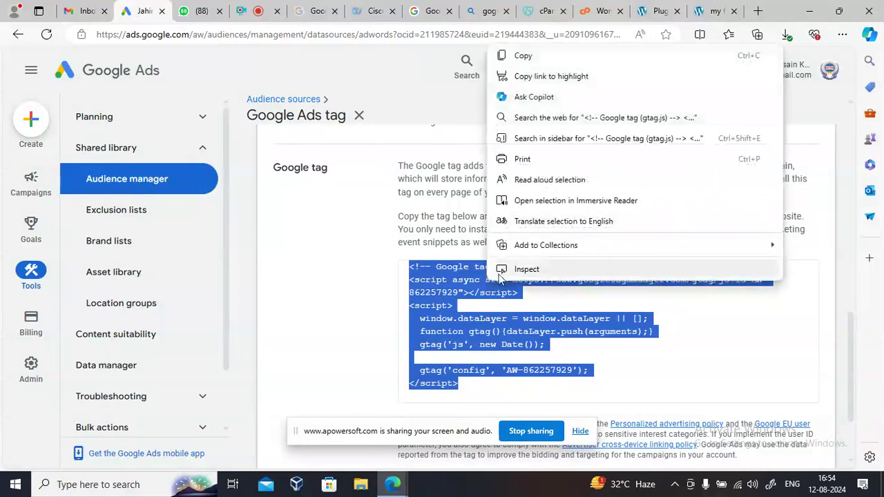
click(522, 56)
Return to the WordPress plugins page and look through the admin menus for the header and footer script settings.
click(656, 11)
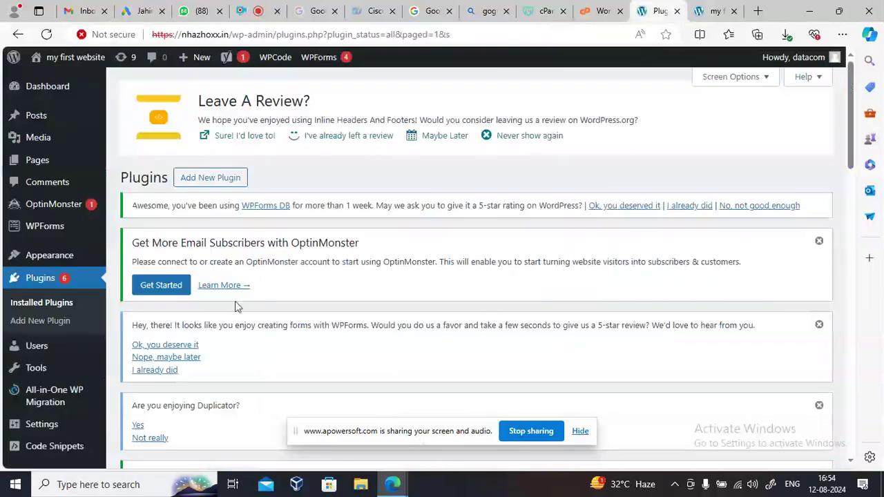
scroll(60, 367, down, 5)
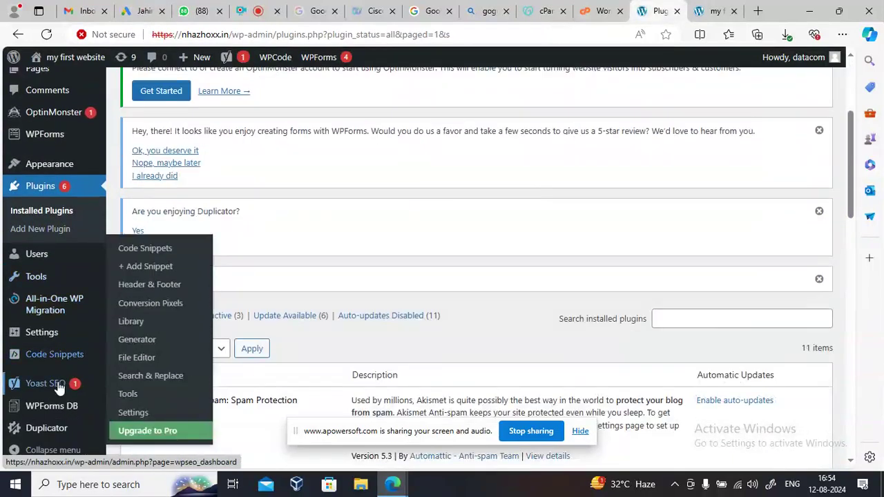
mouse_move(57, 398)
scroll(56, 398, down, 3)
scroll(54, 247, up, 5)
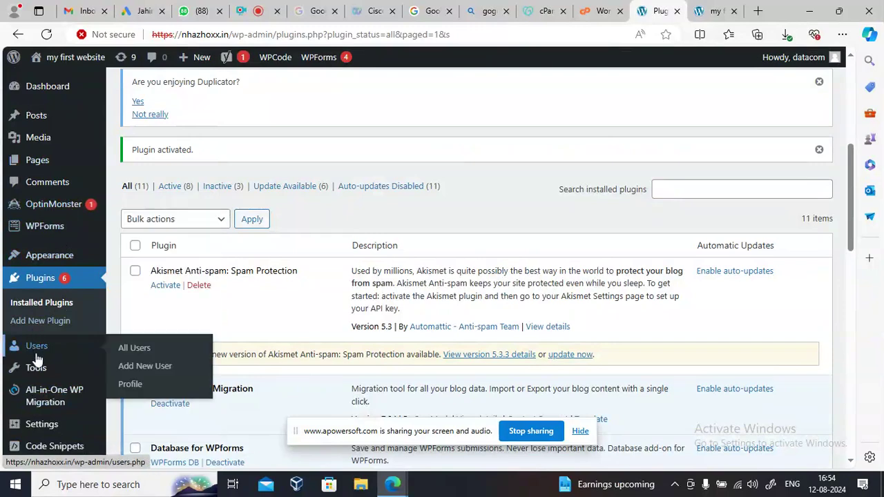
mouse_move(39, 375)
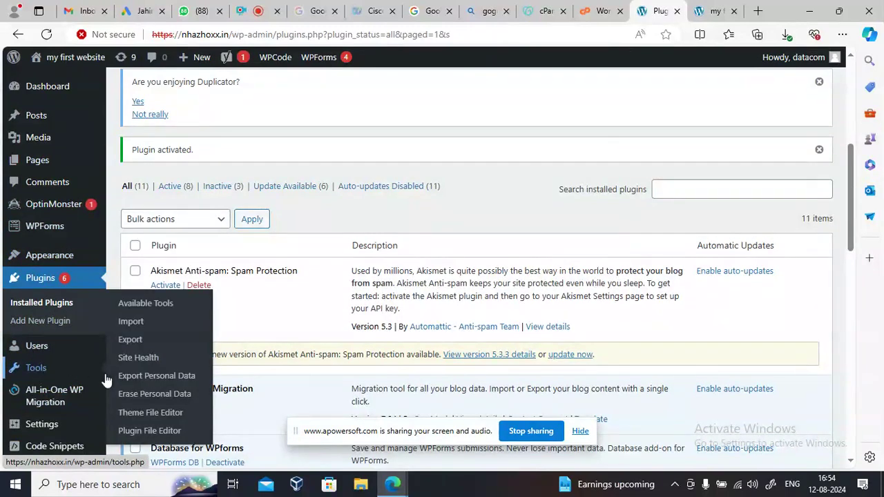
mouse_move(42, 423)
scroll(41, 423, down, 1)
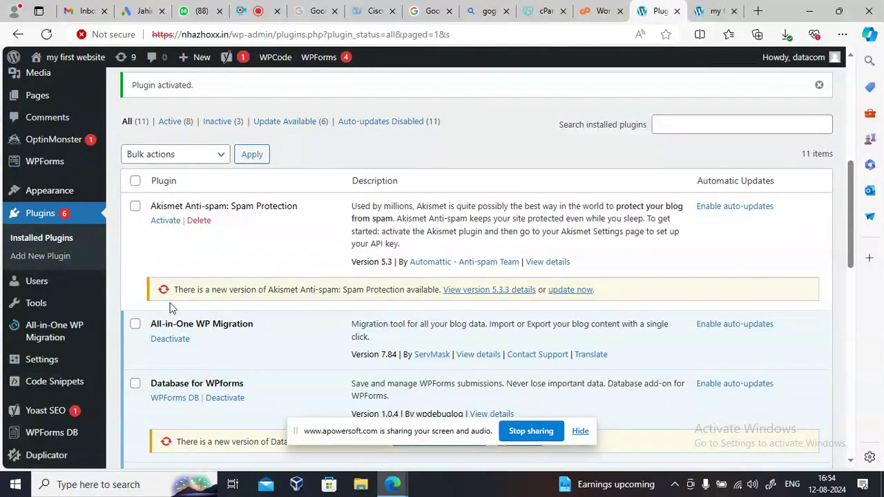
scroll(170, 305, down, 3)
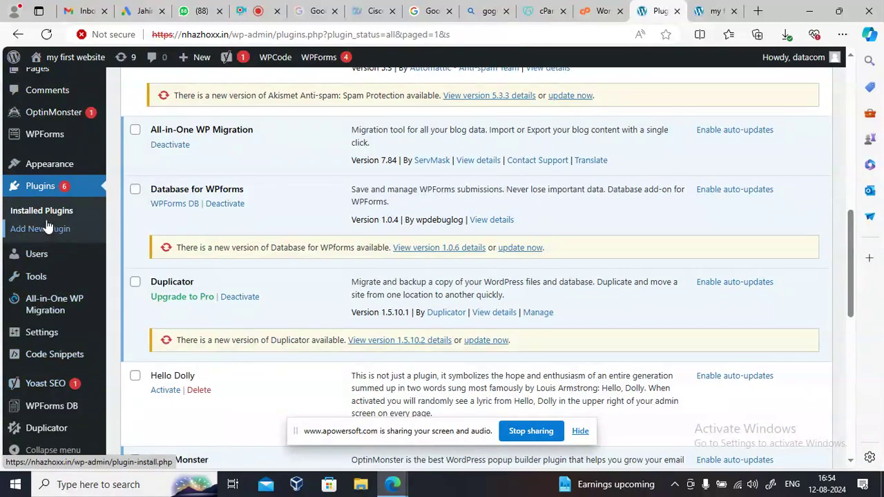
scroll(35, 133, up, 2)
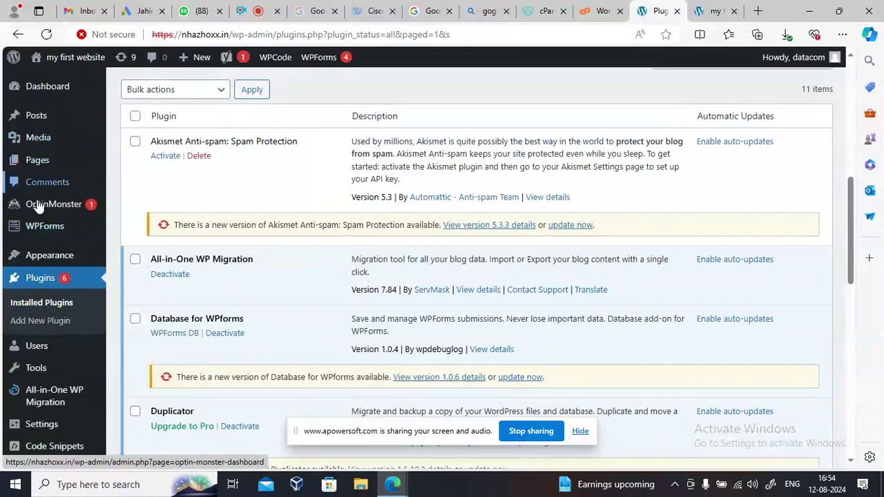
mouse_move(38, 210)
mouse_move(41, 231)
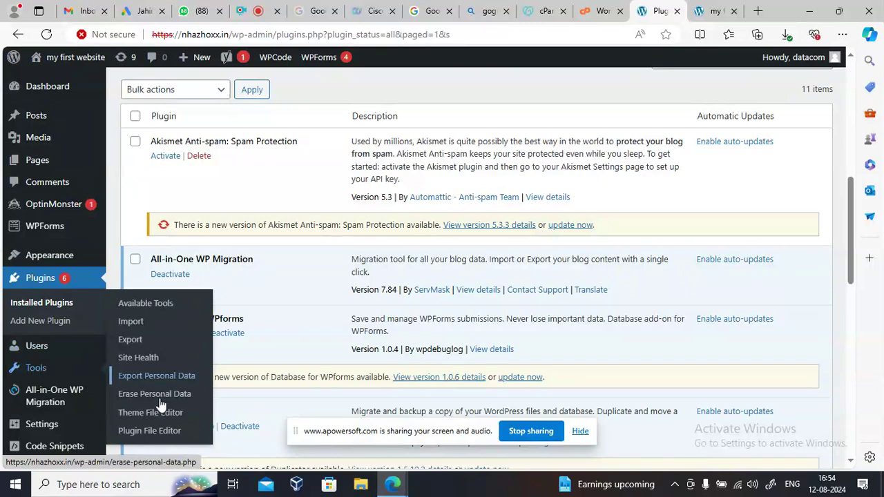
mouse_move(25, 400)
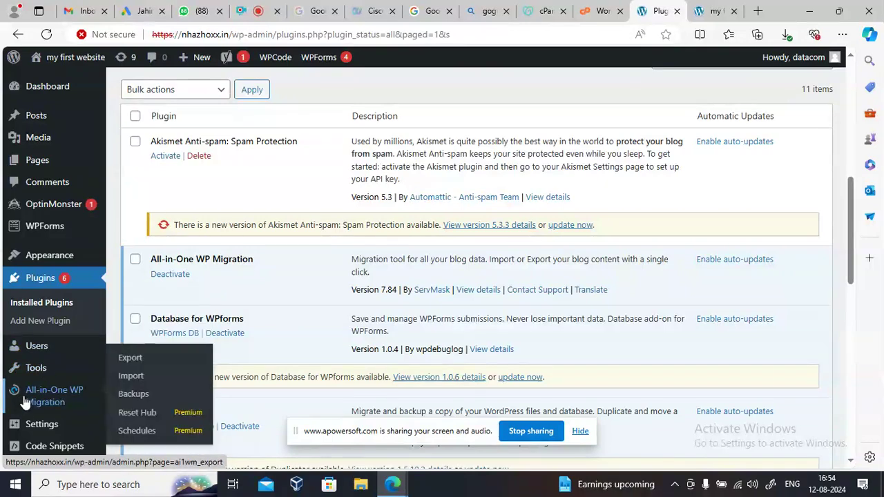
Open the WP Headers and Footers settings at the Scripts in Header box.
scroll(41, 404, down, 1)
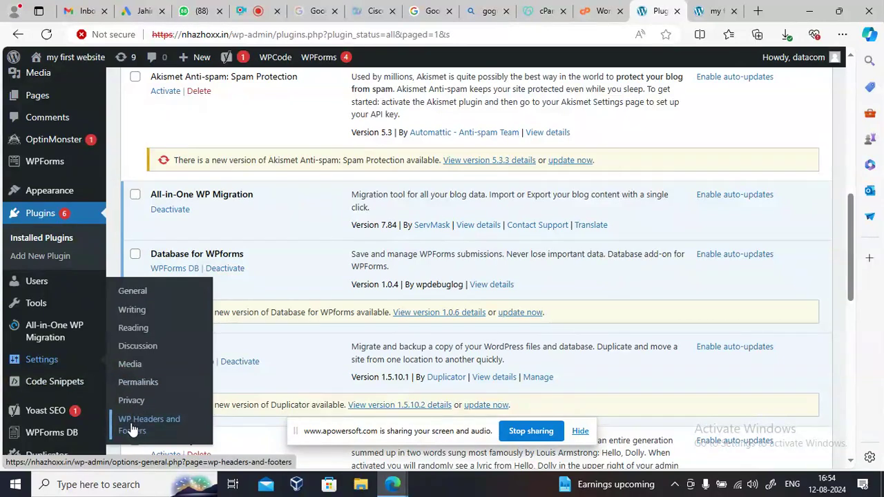
click(132, 426)
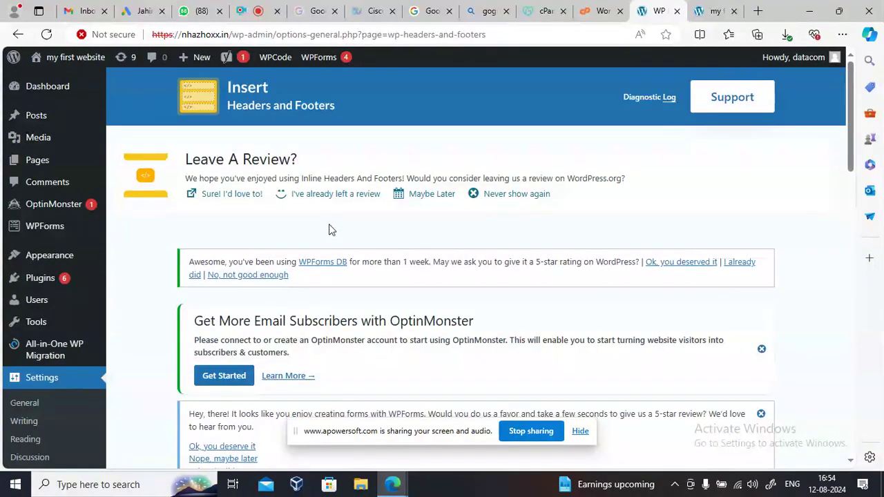
scroll(329, 225, down, 2)
scroll(329, 226, down, 6)
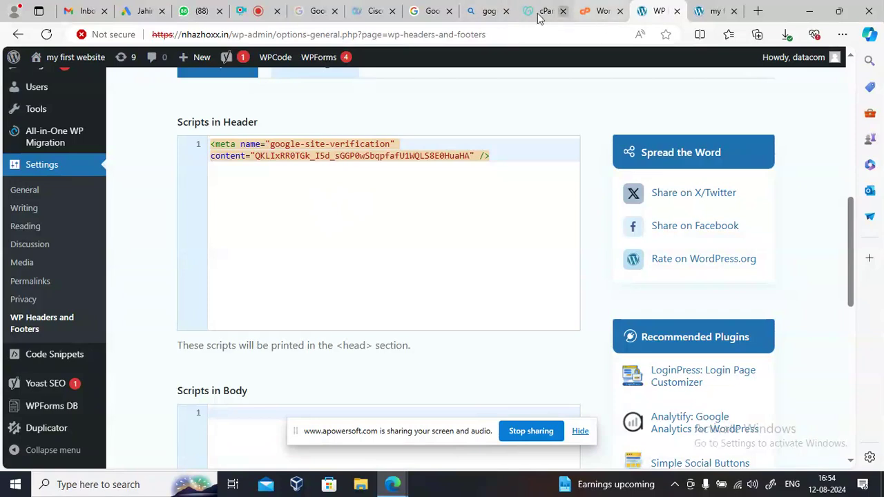
Copy the whole Google tag code again from Google Ads and return to the WP Headers and Footers settings.
click(144, 11)
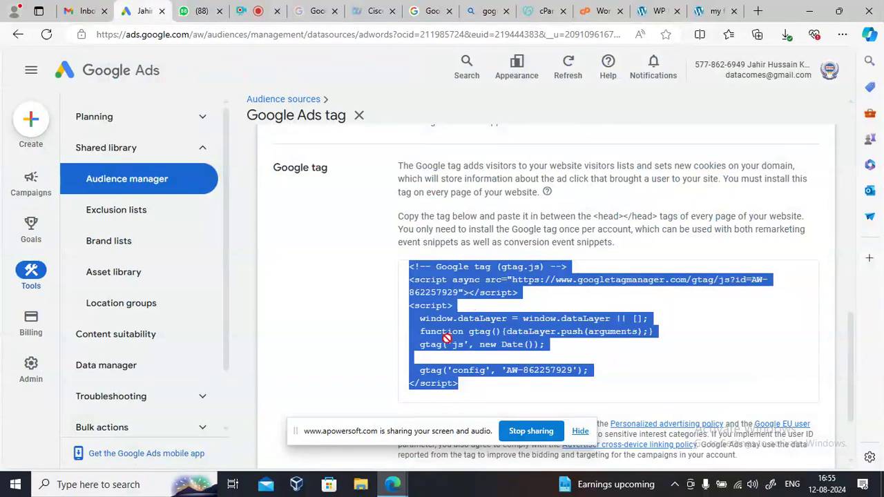
right_click(439, 283)
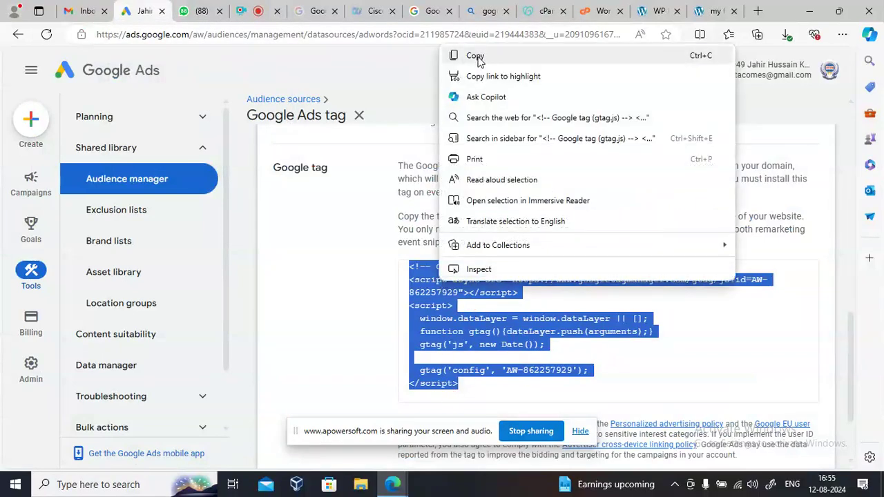
click(479, 57)
click(702, 15)
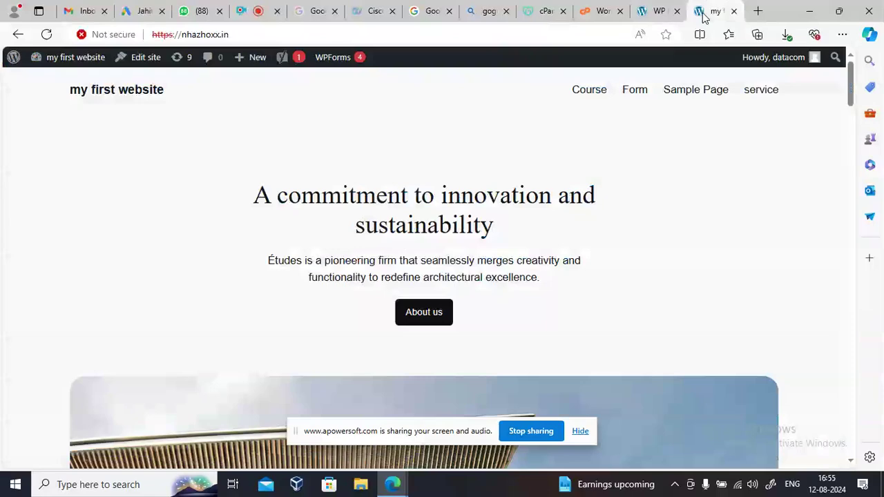
click(661, 11)
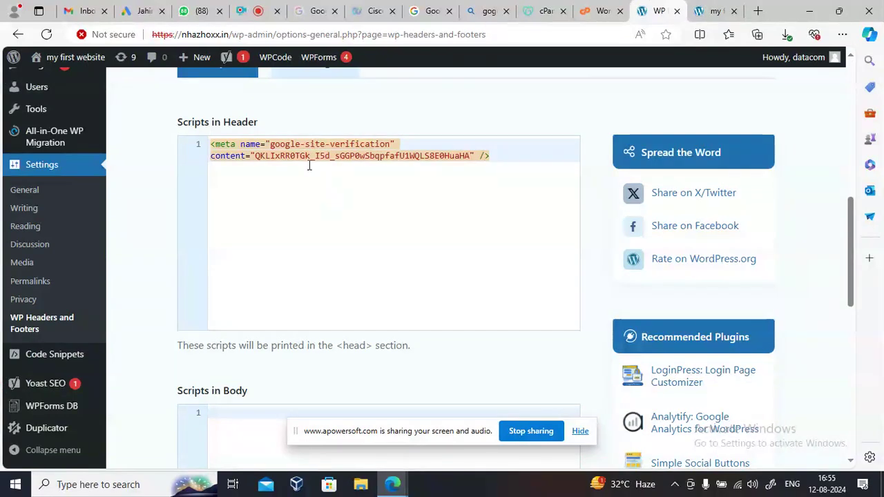
Replace the google-site-verification meta tag in Scripts in Header with the copied Google tag code.
drag(503, 152, 199, 142)
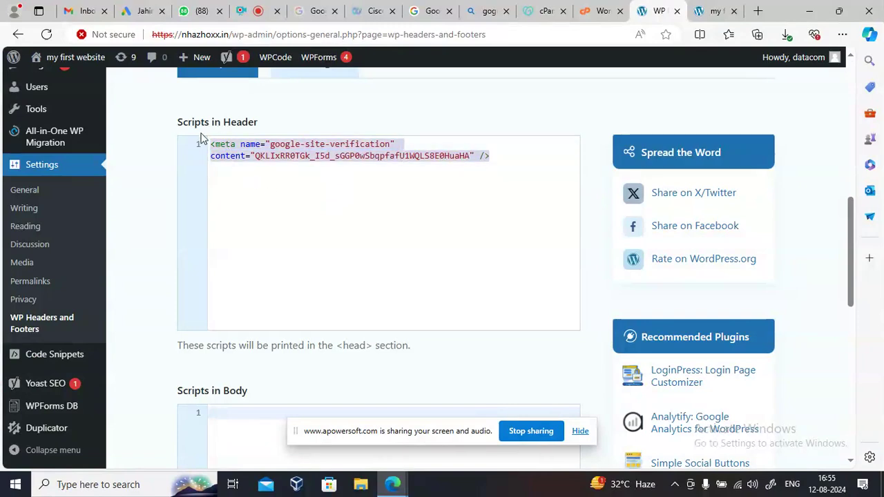
right_click(250, 148)
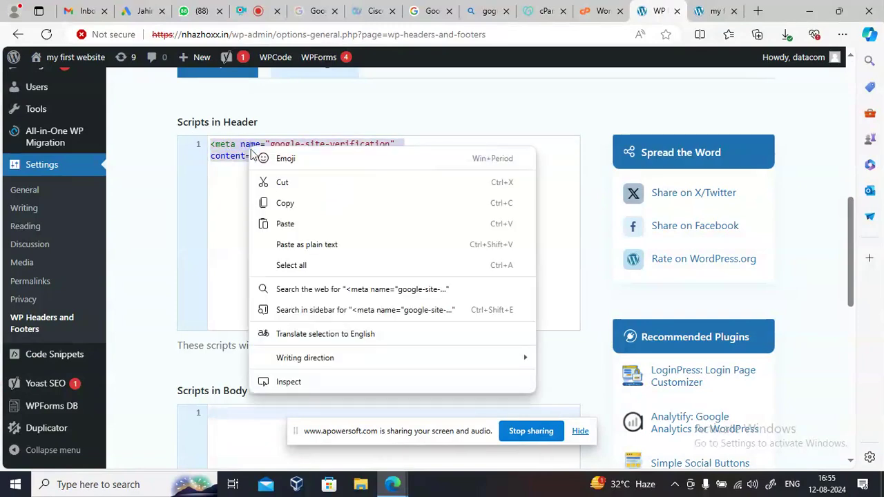
click(281, 223)
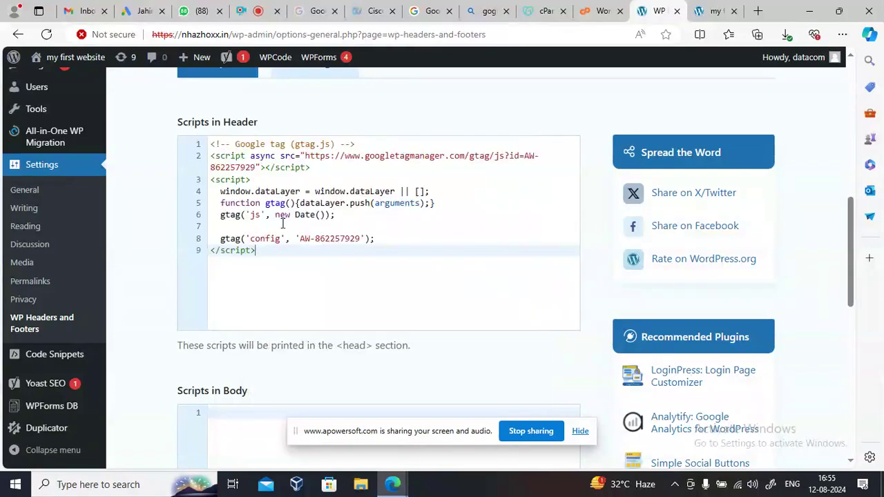
Compare the pasted header script with the Google tag in Google Ads and save the WP Headers and Footers changes.
click(142, 10)
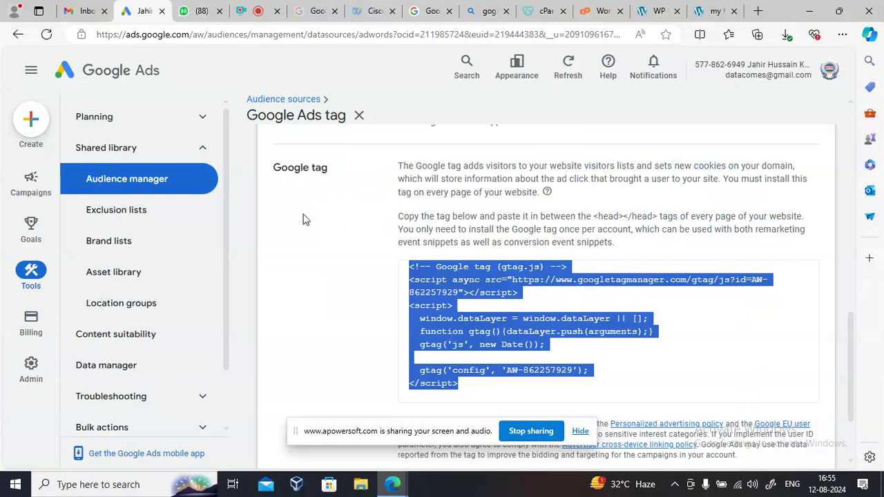
click(650, 11)
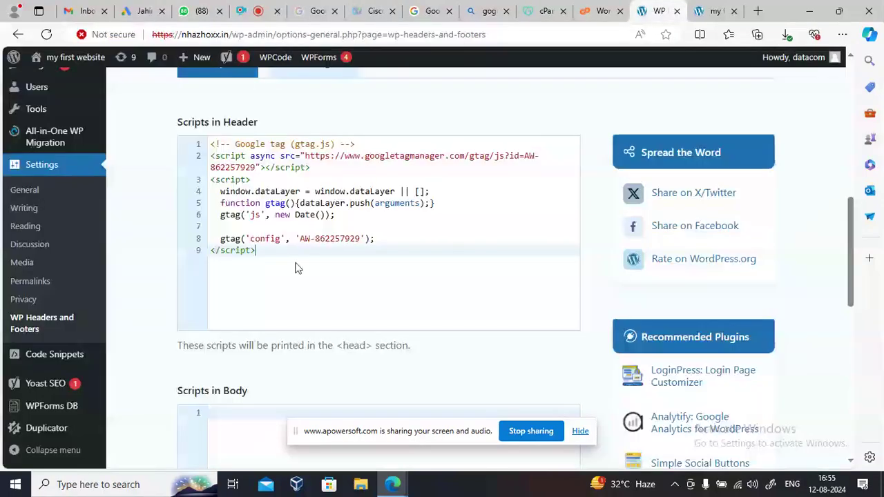
scroll(291, 240, down, 8)
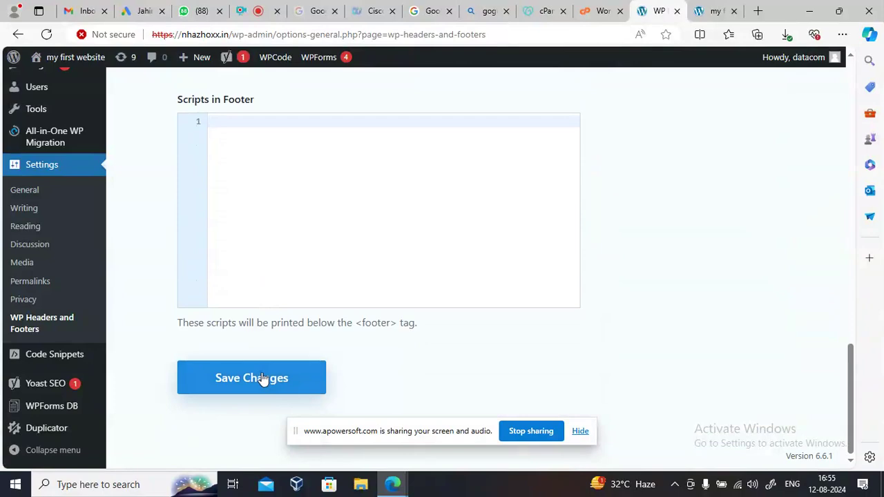
click(263, 379)
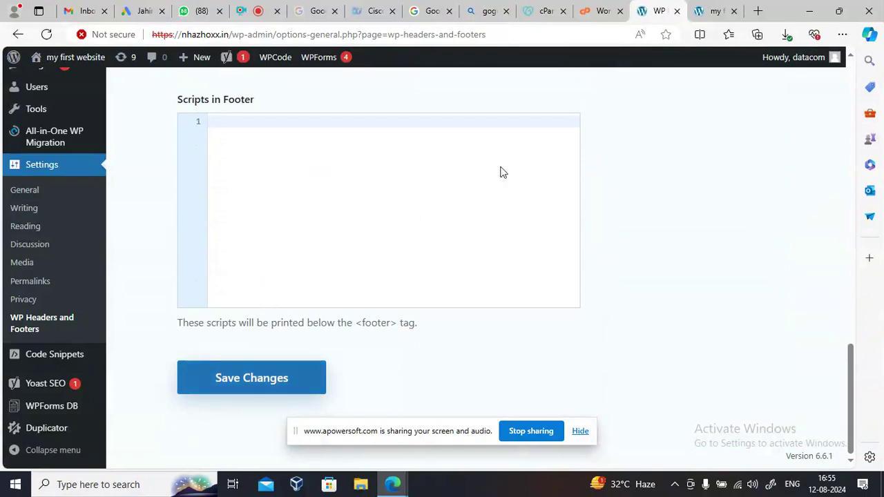
Open the page source of the nhazhoxx.in homepage and look through its head section.
click(714, 12)
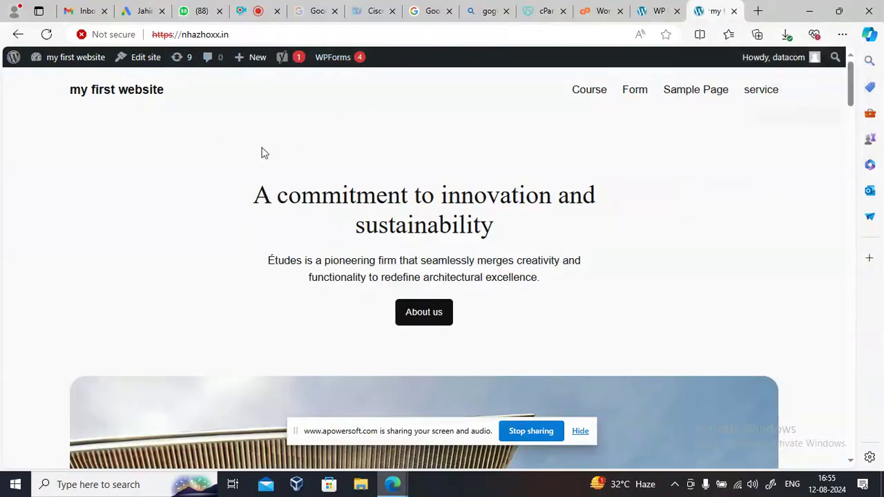
right_click(278, 103)
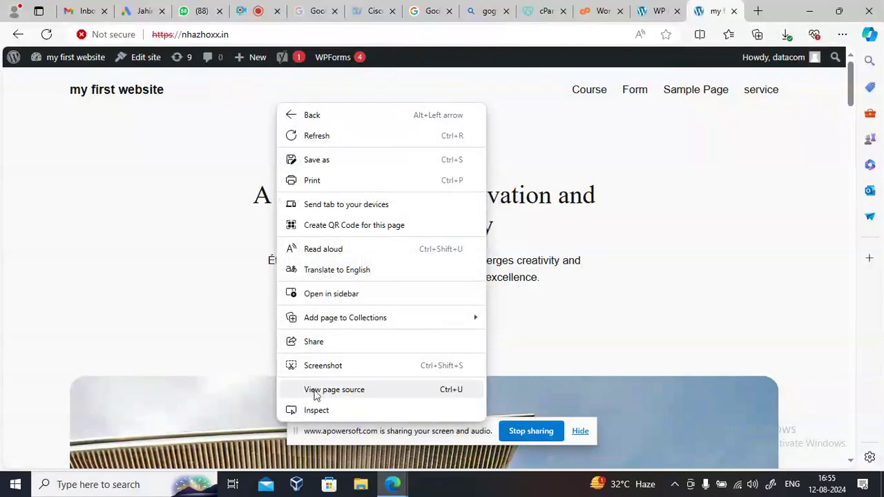
click(315, 392)
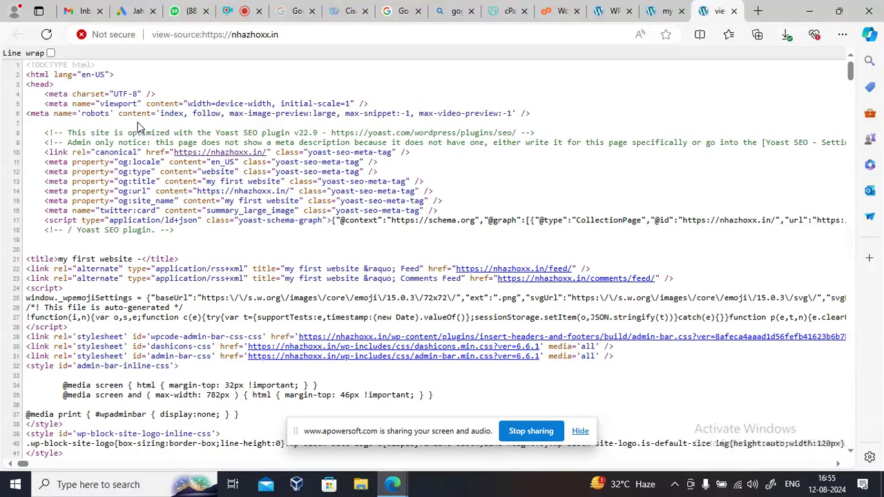
key(ctrl+plus)
key(ctrl+plus)
key(ctrl+plus)
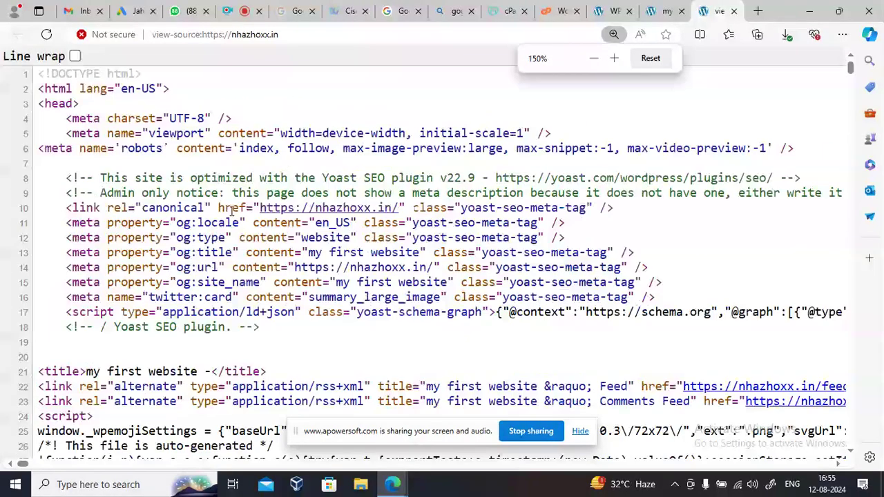
scroll(179, 268, down, 3)
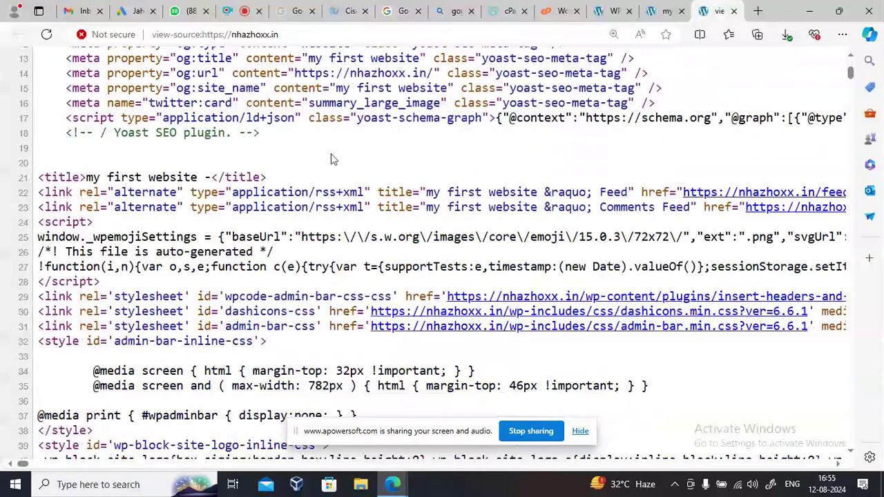
Recheck the Google tag code in Scripts in Header on the WP Headers and Footers settings page.
click(663, 13)
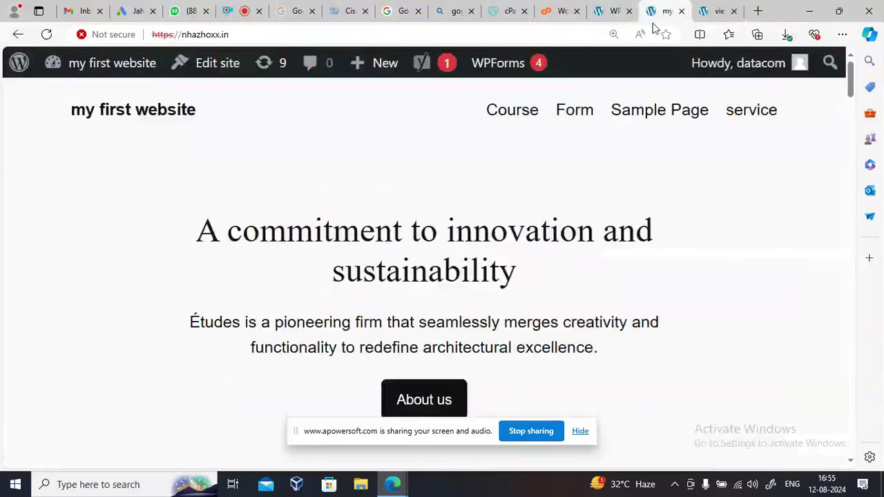
click(604, 11)
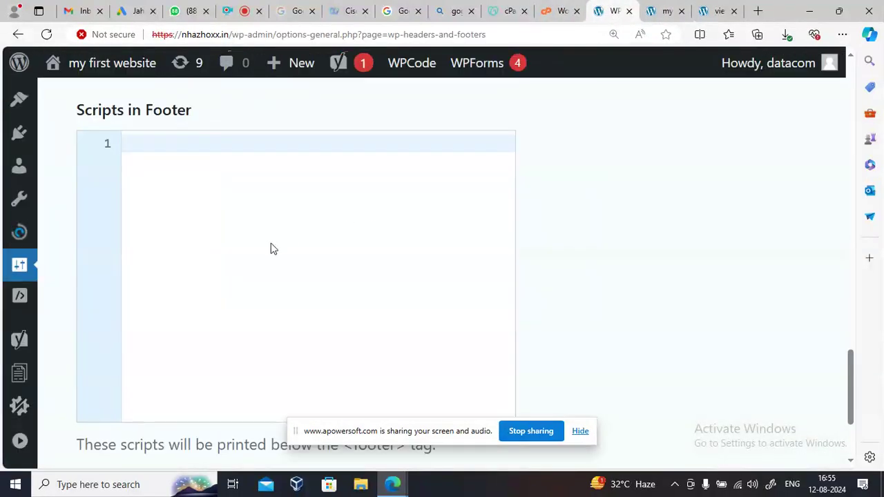
scroll(271, 238, up, 5)
scroll(270, 237, up, 4)
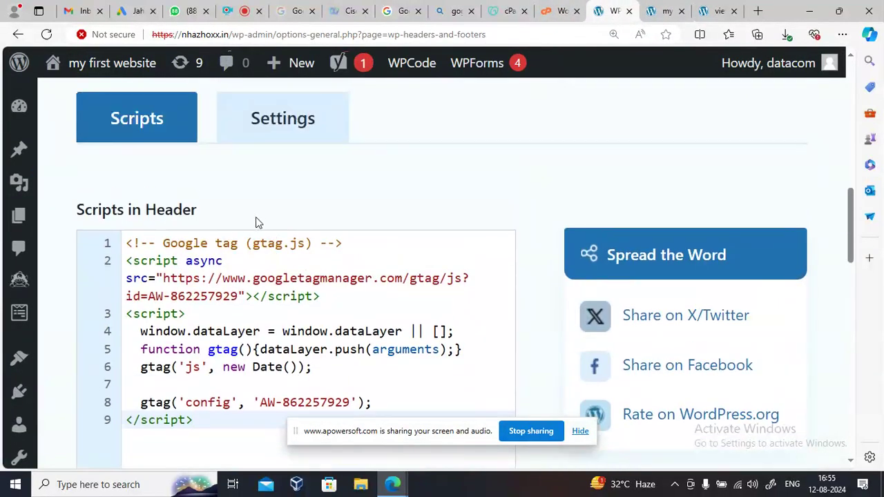
Search the homepage's page source for "google tag".
click(702, 11)
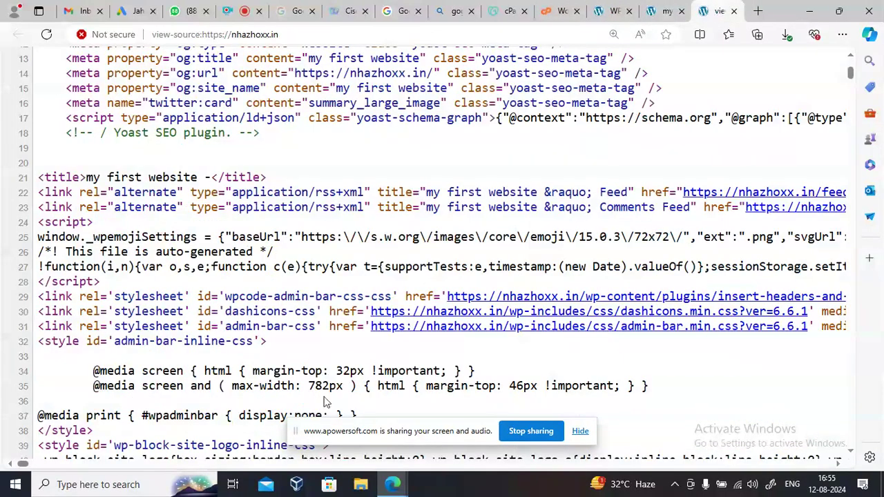
key(ctrl+f)
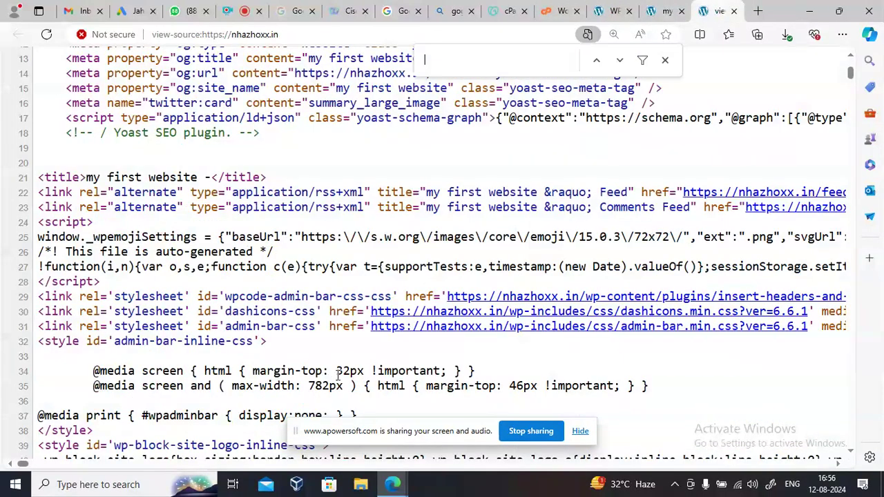
text(googl)
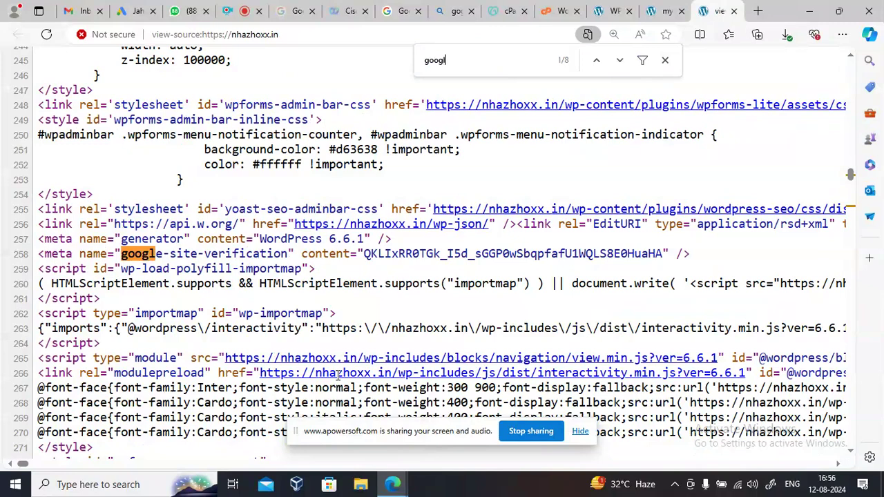
text(e tag)
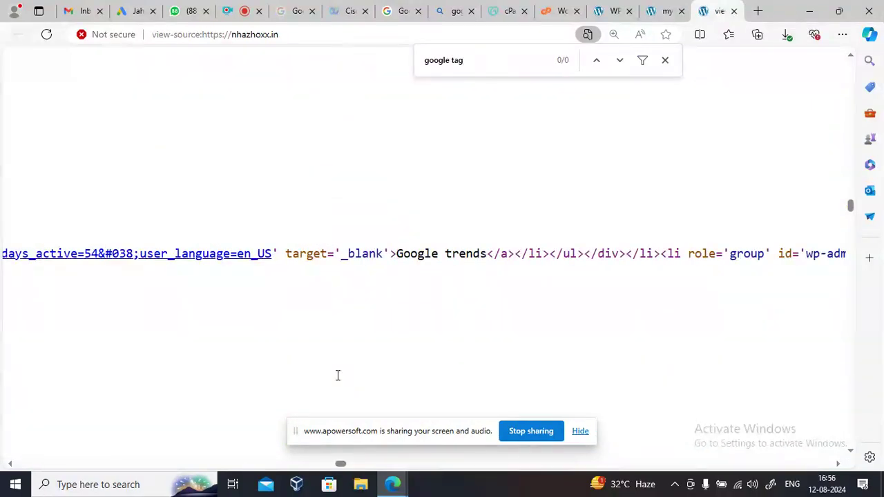
Save the WP Headers and Footers changes again.
click(611, 11)
scroll(200, 353, down, 15)
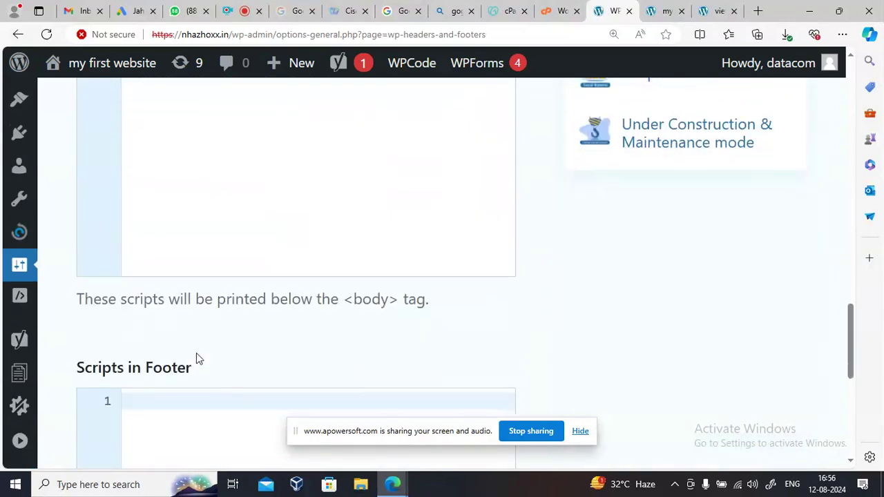
click(185, 363)
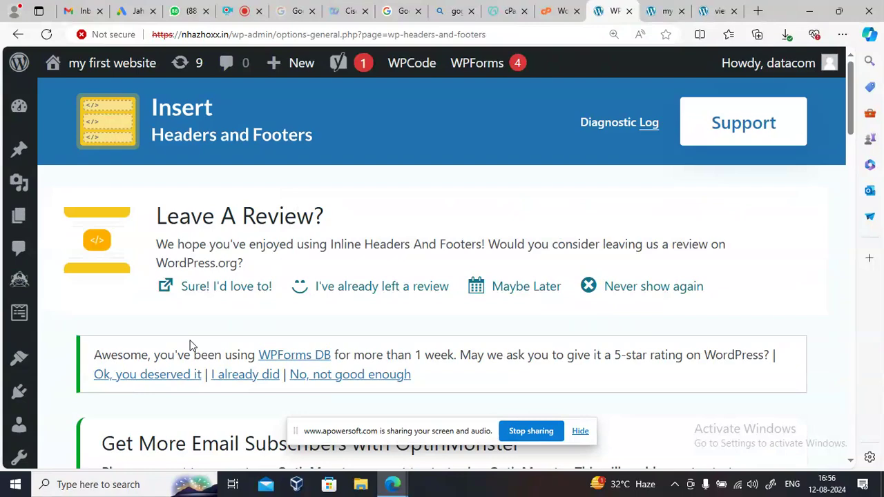
Close the outdated page source, refresh the nhazhoxx.in homepage and open its page source again.
key(ctrl+0)
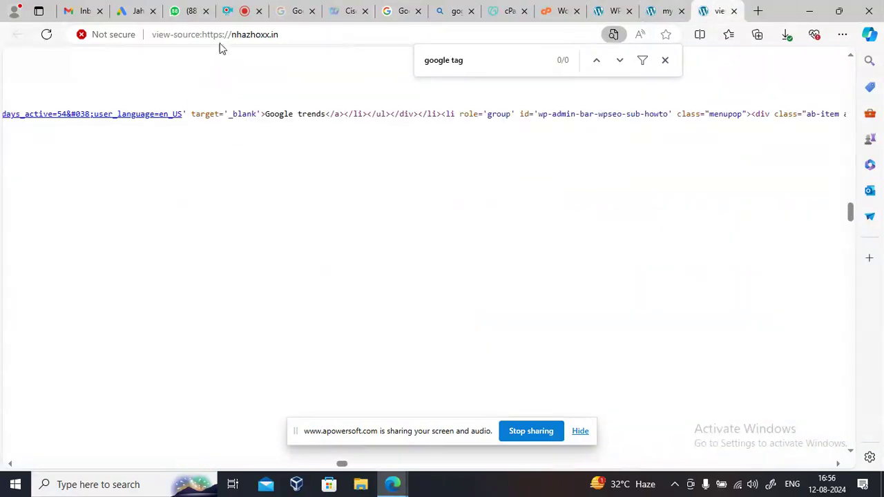
click(734, 11)
right_click(452, 105)
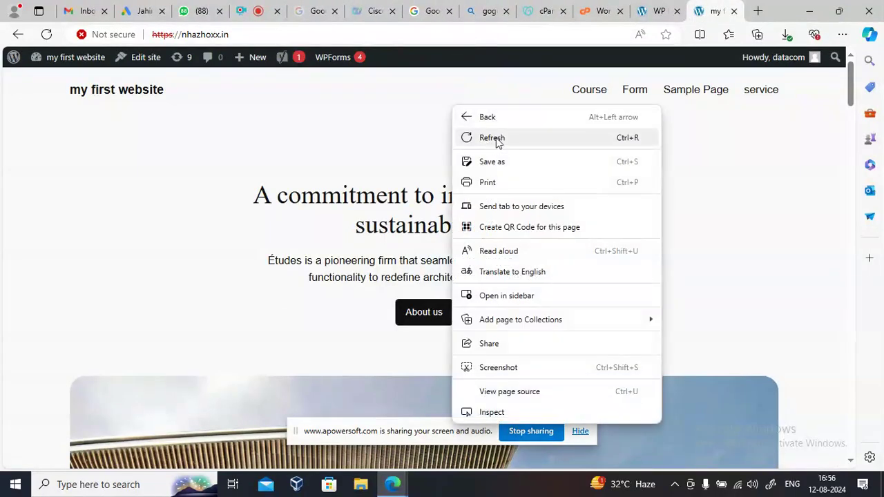
click(495, 139)
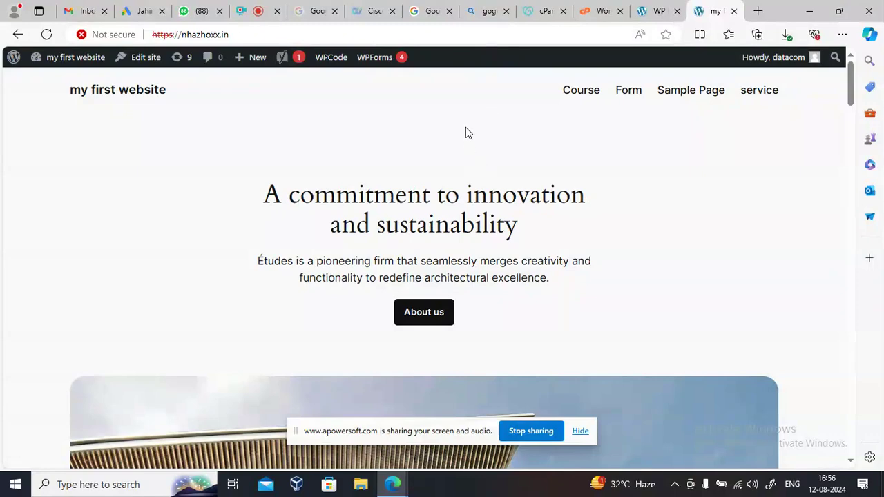
right_click(465, 128)
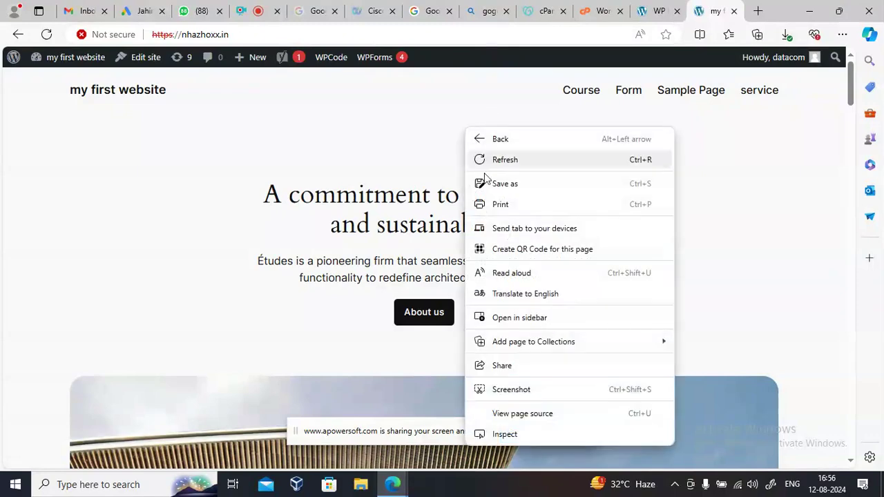
click(517, 413)
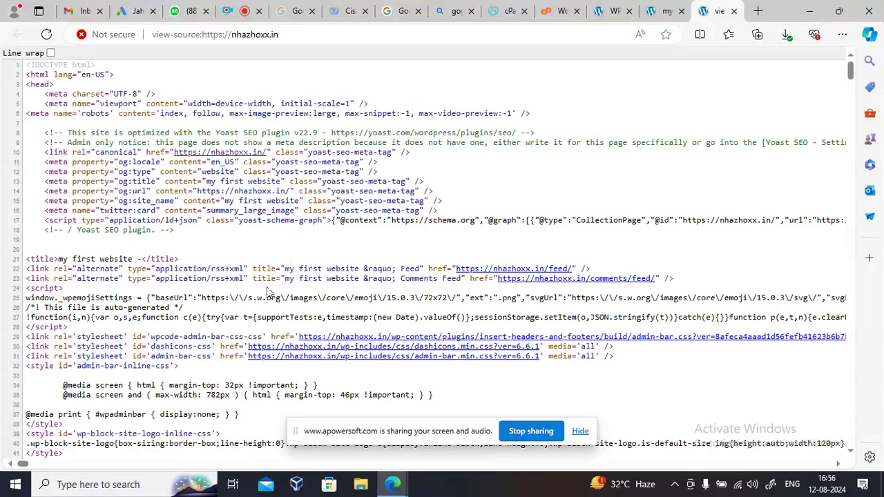
Find "google tag" in the refreshed source, select its whole script block and compare it with the tag in Google Ads.
key(ctrl+plus)
key(ctrl+plus)
key(ctrl+plus)
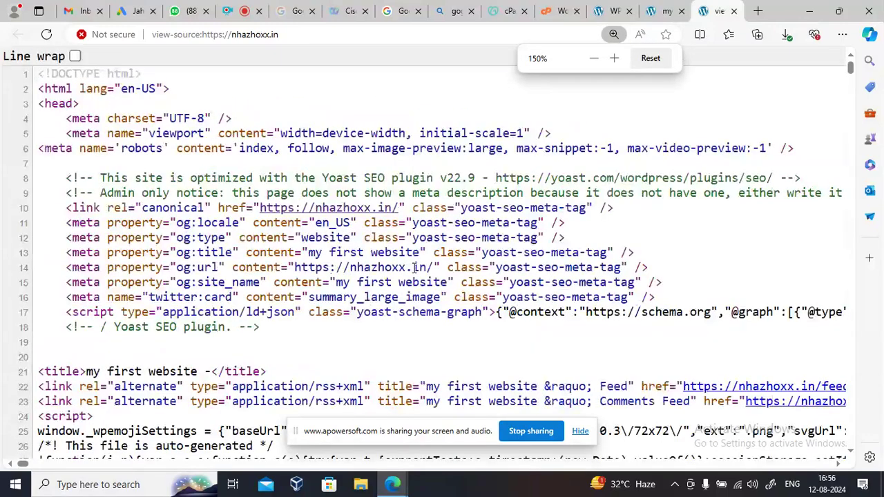
key(ctrl+f)
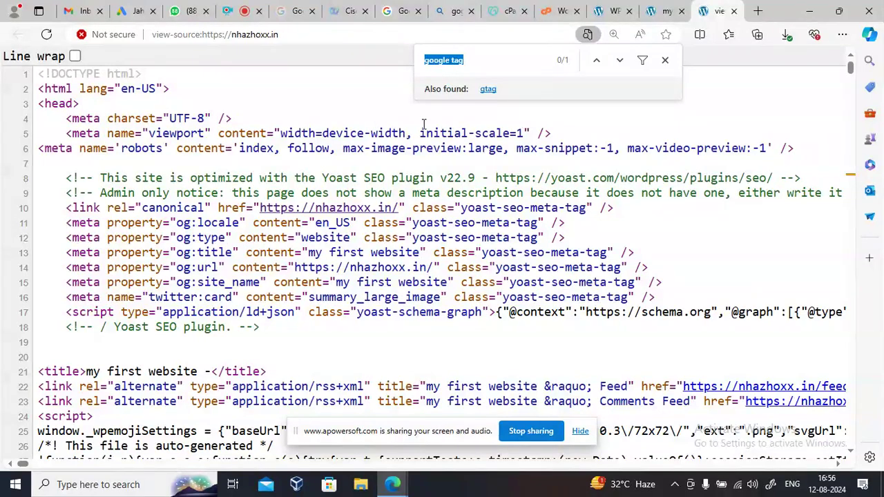
click(485, 70)
key(Return)
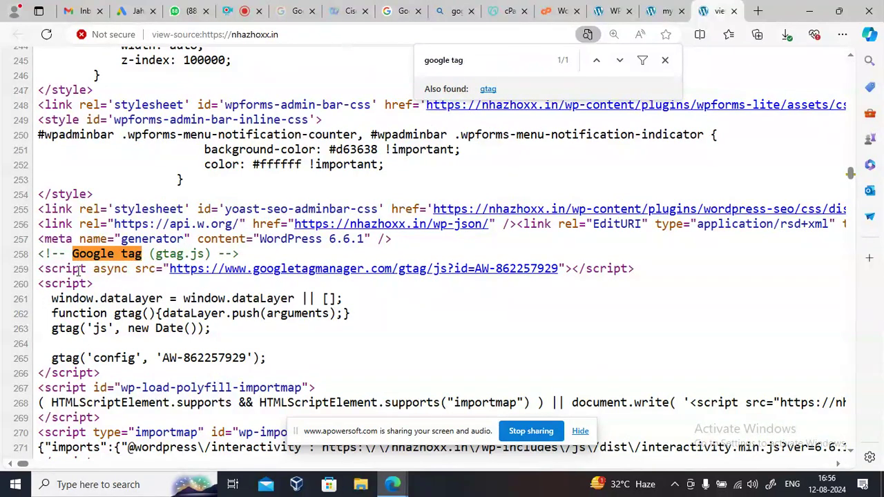
drag(103, 378, 25, 258)
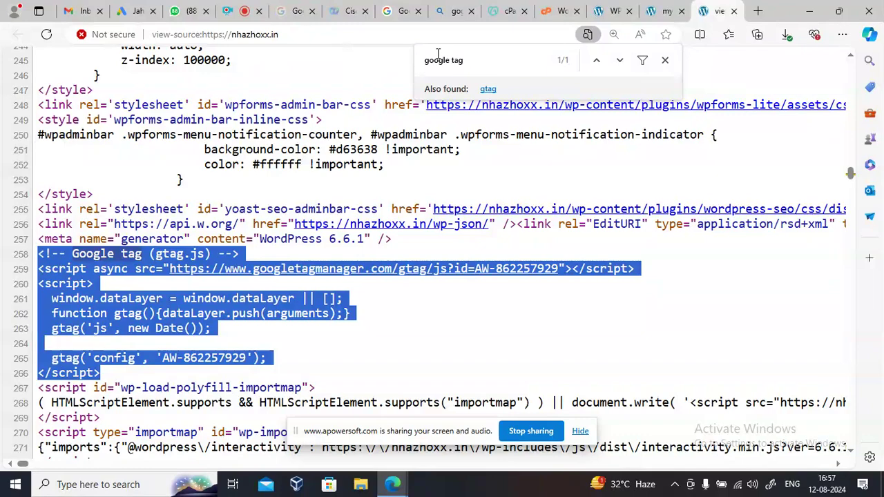
click(138, 11)
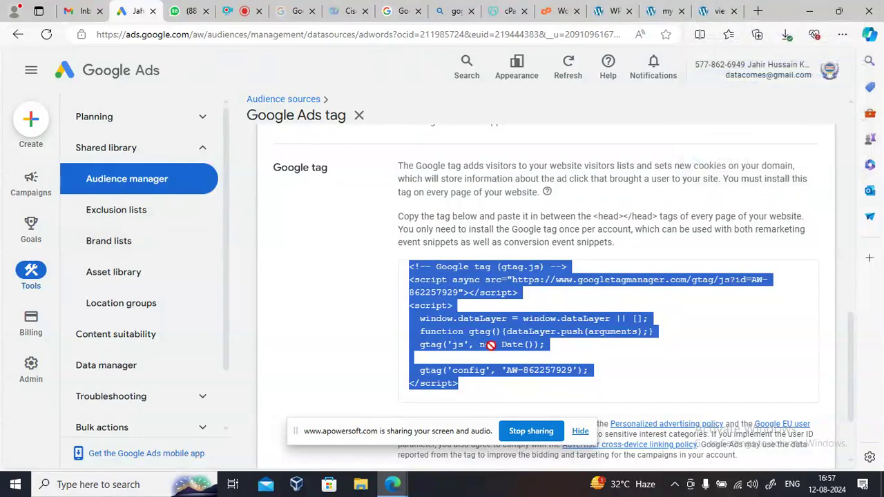
Return to Google Ads and open the Cyber security-Leads-Search-7-2023 campaign from the campaigns list.
click(230, 11)
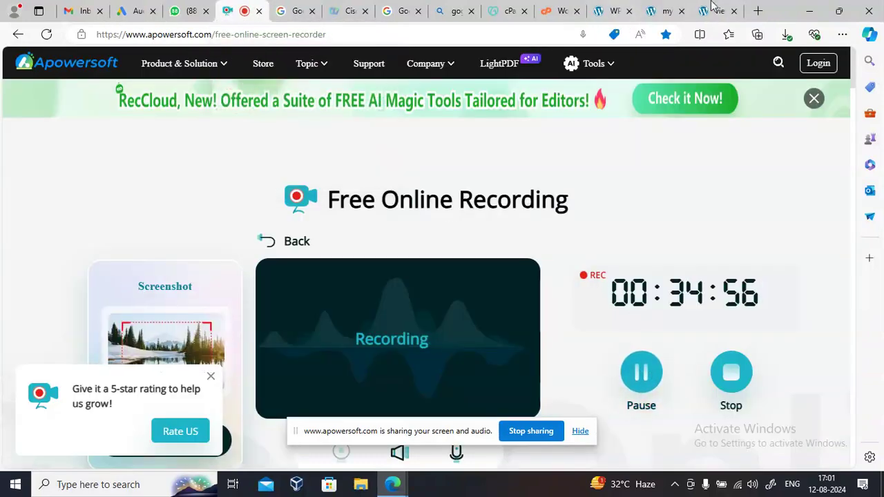
click(552, 12)
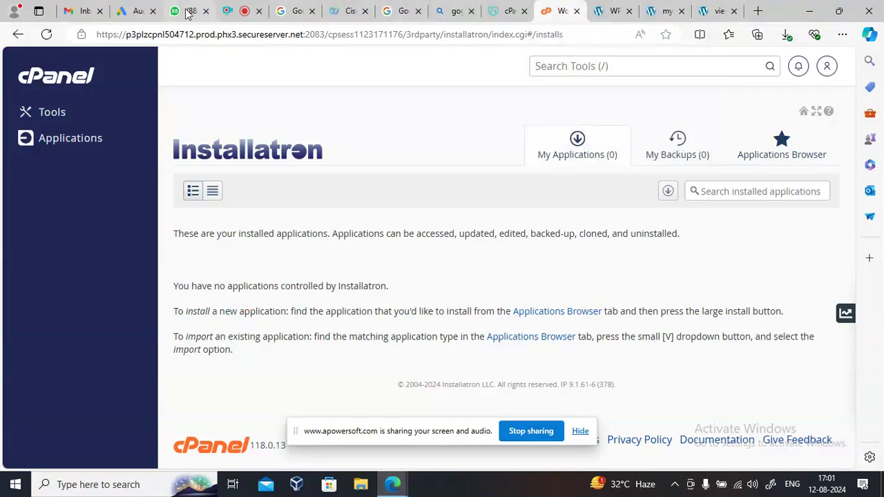
click(131, 11)
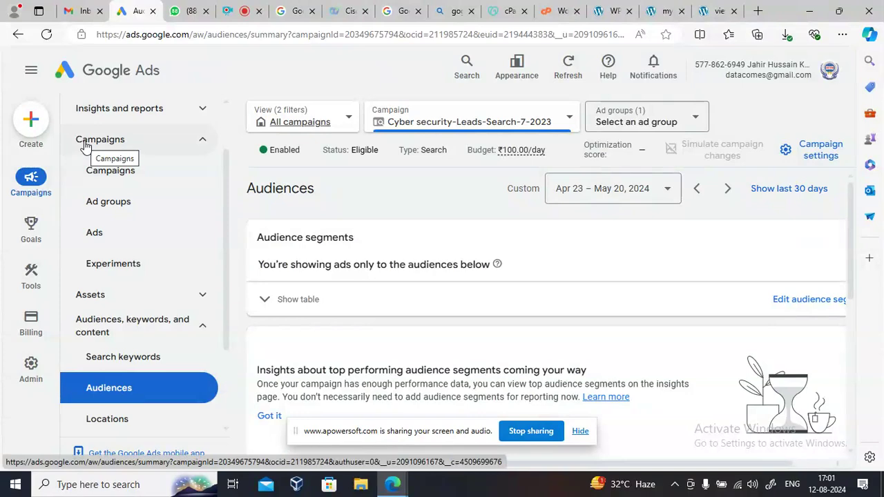
click(40, 195)
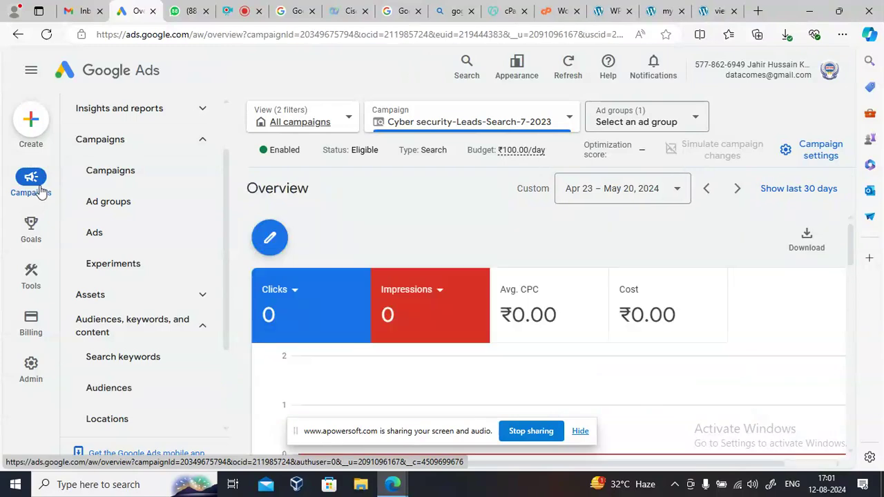
scroll(310, 299, down, 3)
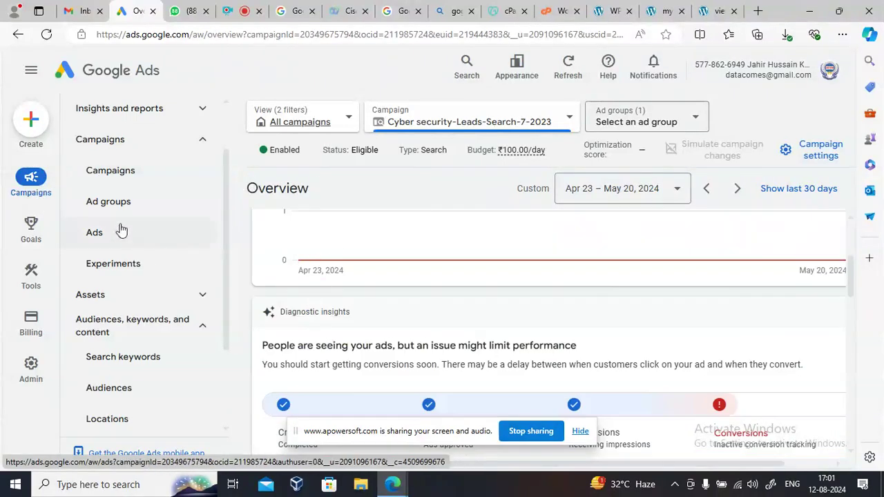
click(125, 175)
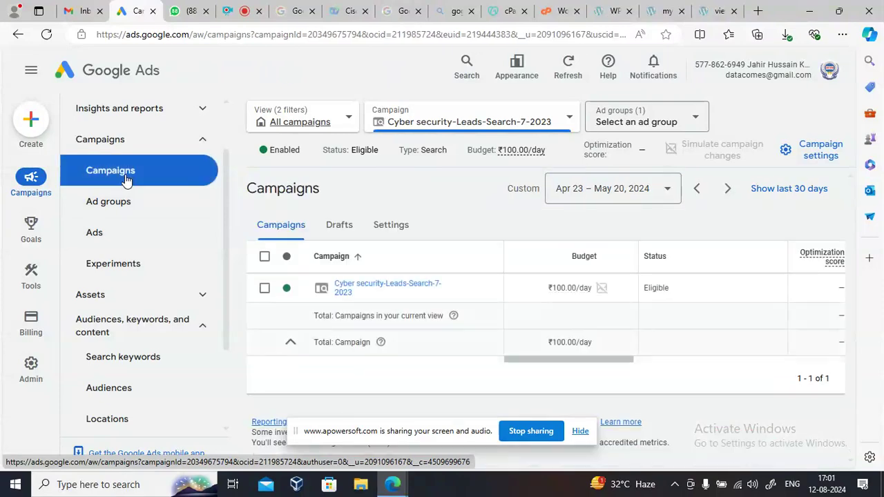
scroll(404, 331, down, 1)
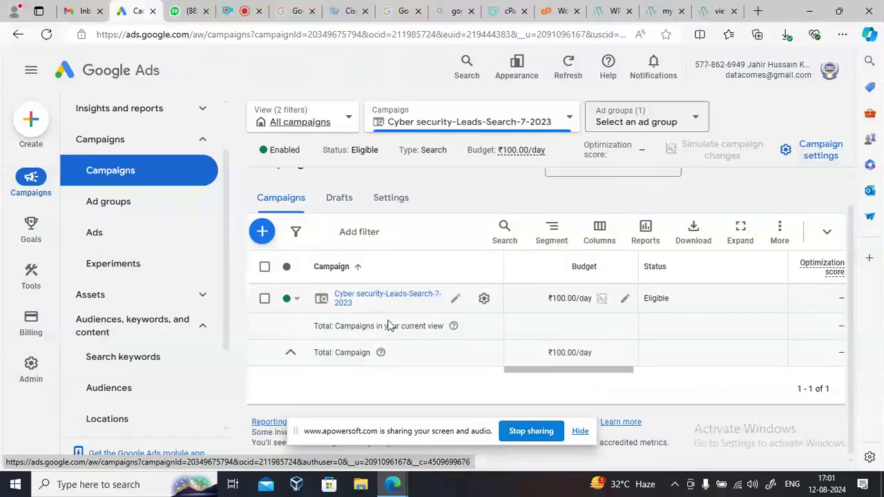
click(356, 299)
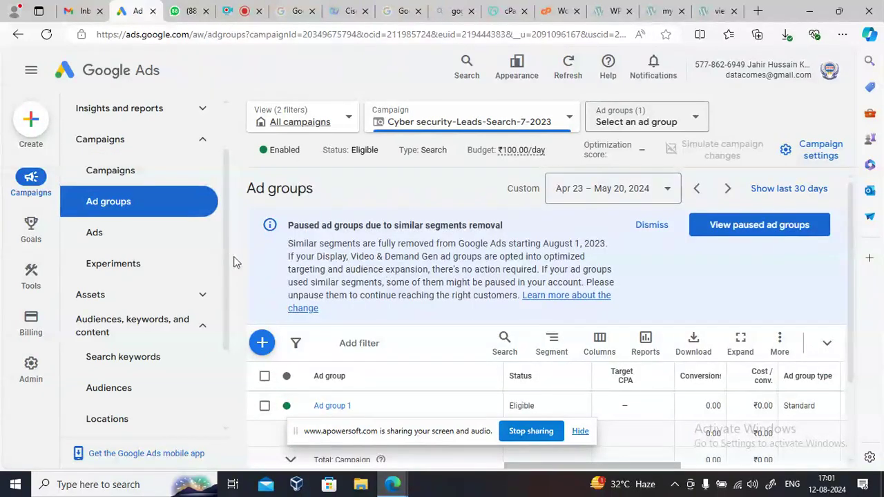
Open the campaign's Audiences page under Audiences, keywords, and content.
click(103, 330)
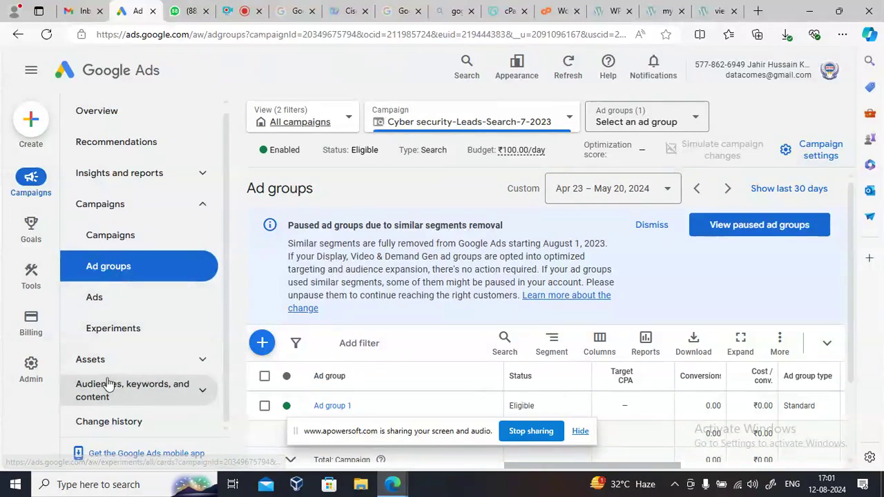
click(166, 392)
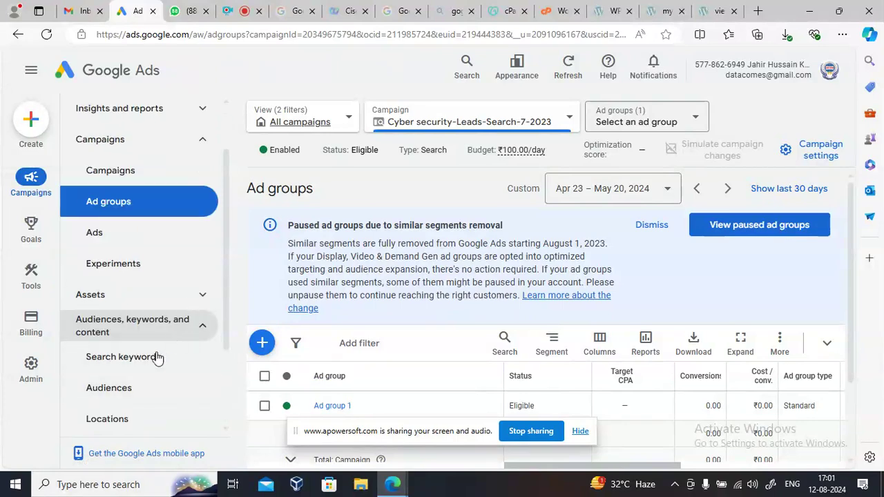
click(115, 391)
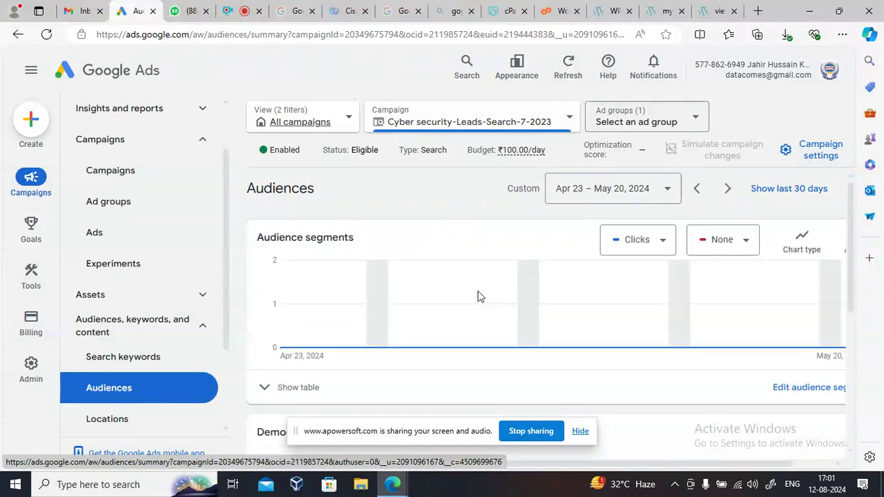
Open the audience segments of the Cyber security-Leads-Search-7-2023 campaign for editing at campaign level.
scroll(827, 405, down, 1)
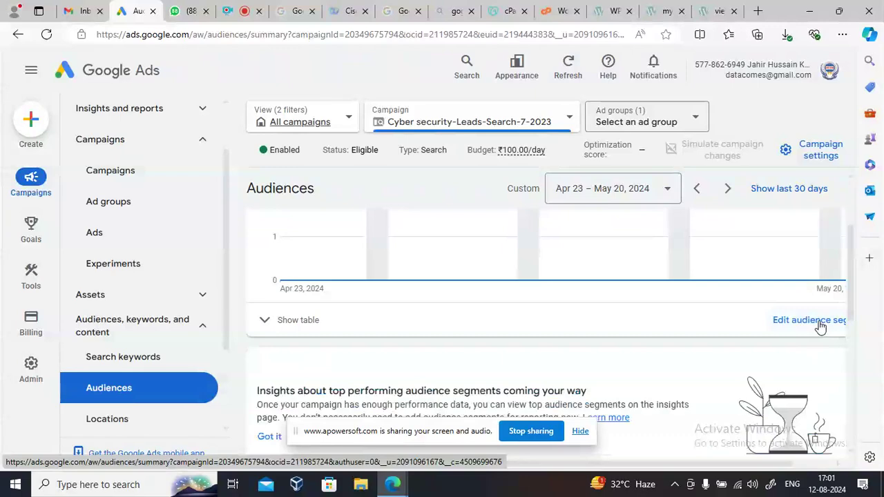
click(819, 325)
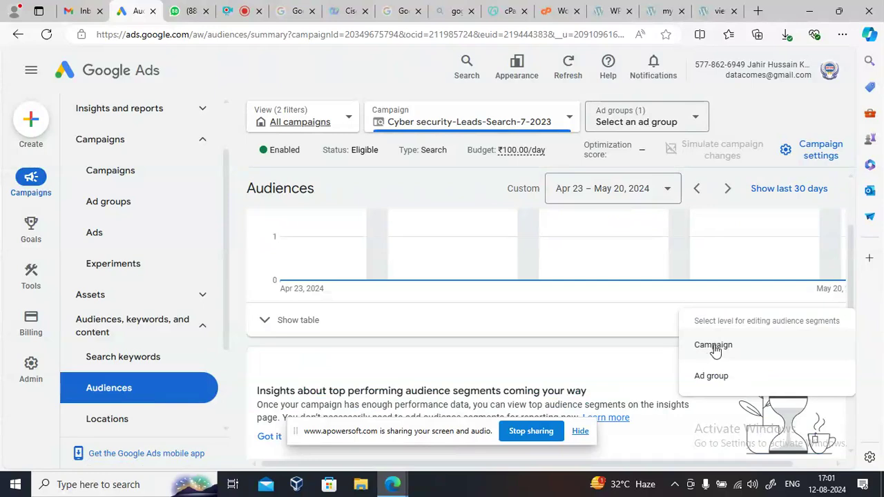
click(713, 345)
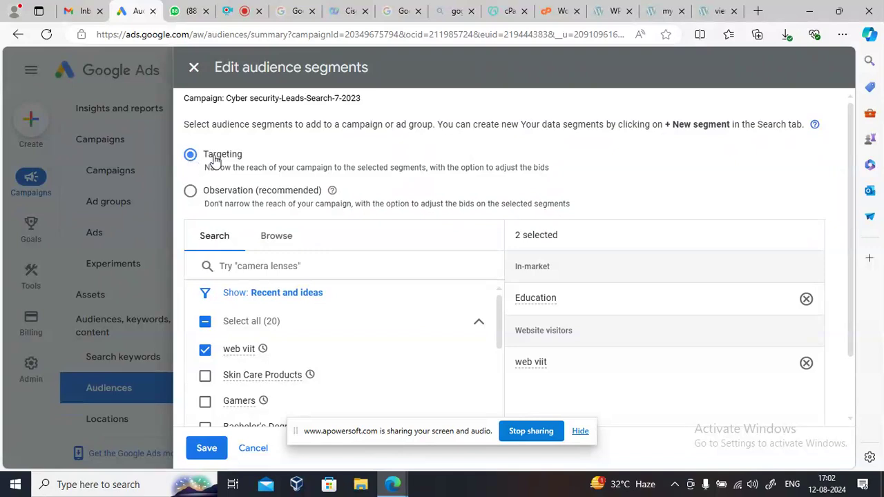
Browse the segments for how people have interacted with the business and expand the Website visitors group.
click(287, 239)
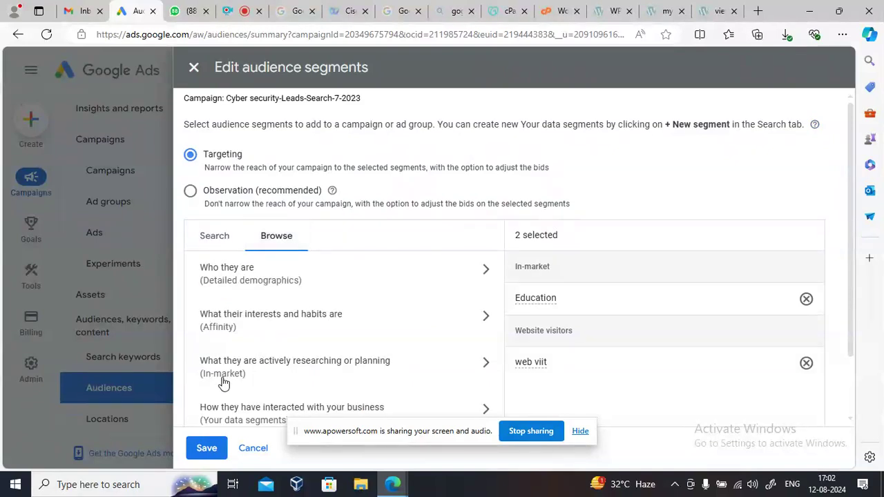
scroll(223, 385, down, 1)
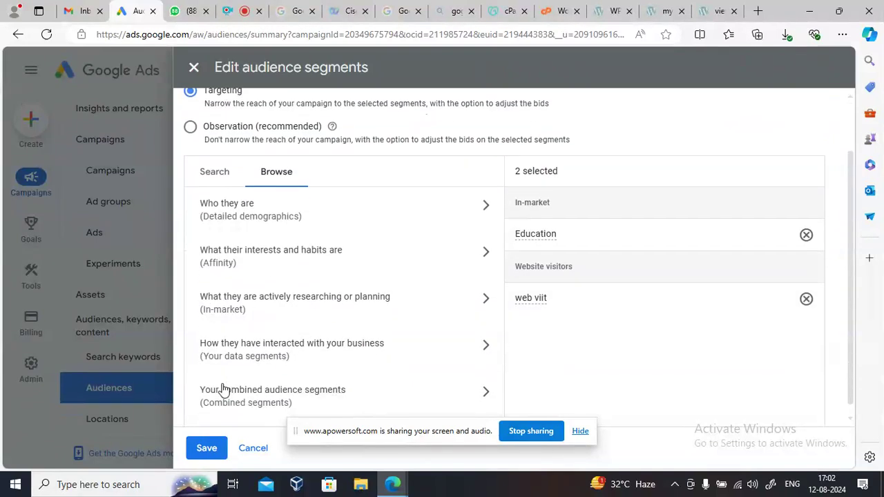
click(259, 356)
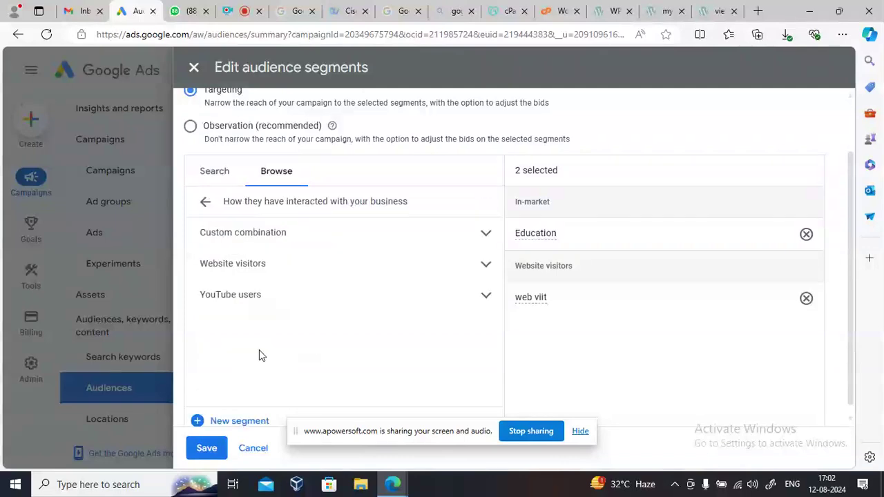
click(247, 268)
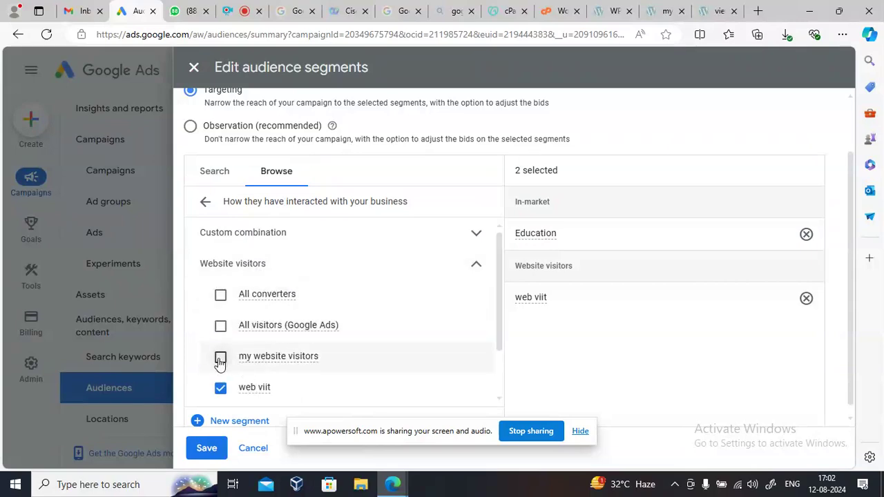
Replace the web viit segment with my website visitors in the campaign's targeting and save the audience segments.
mouse_move(283, 360)
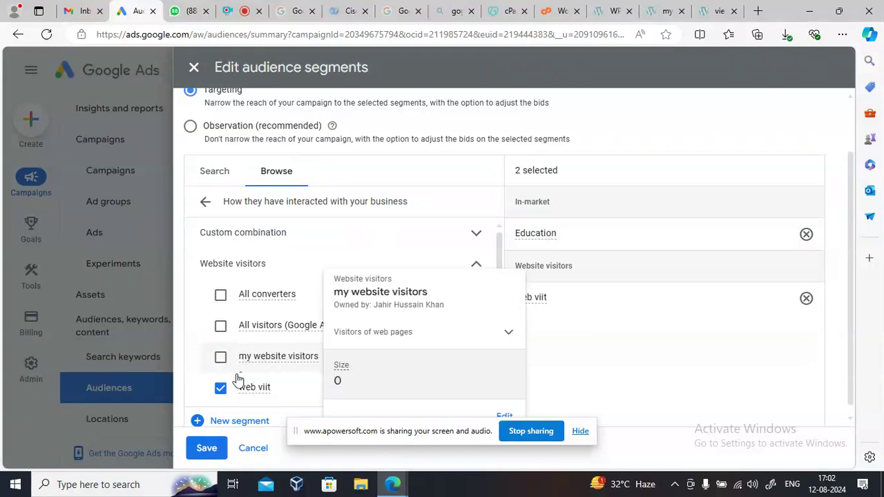
click(220, 387)
click(263, 360)
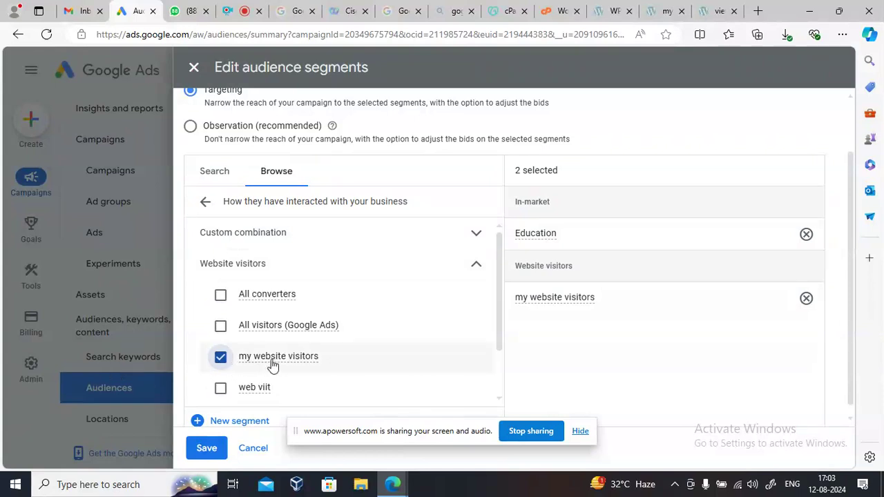
mouse_move(273, 366)
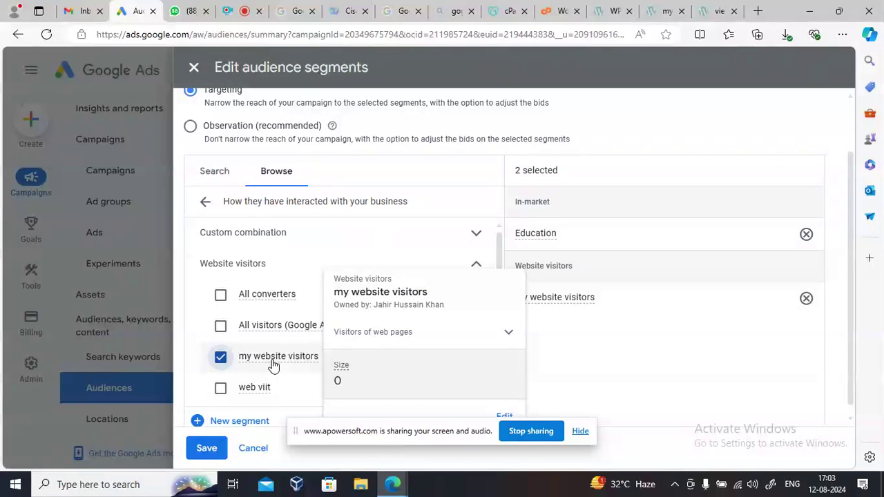
click(204, 449)
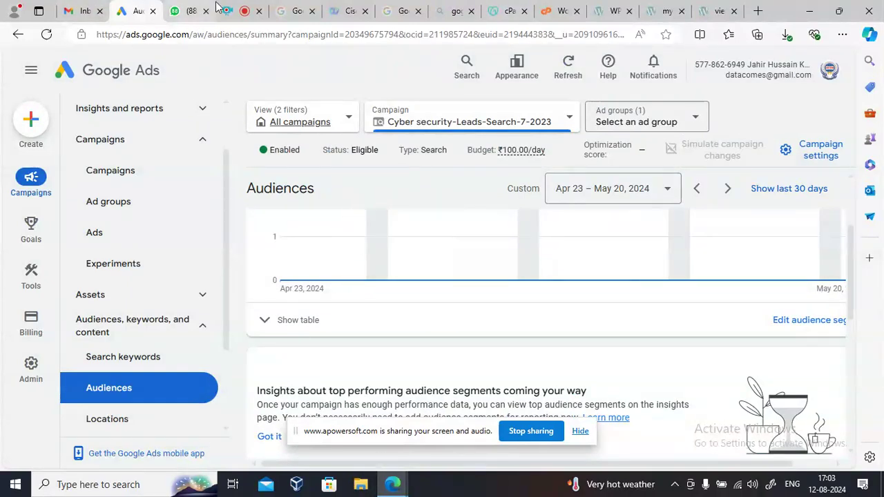
click(238, 10)
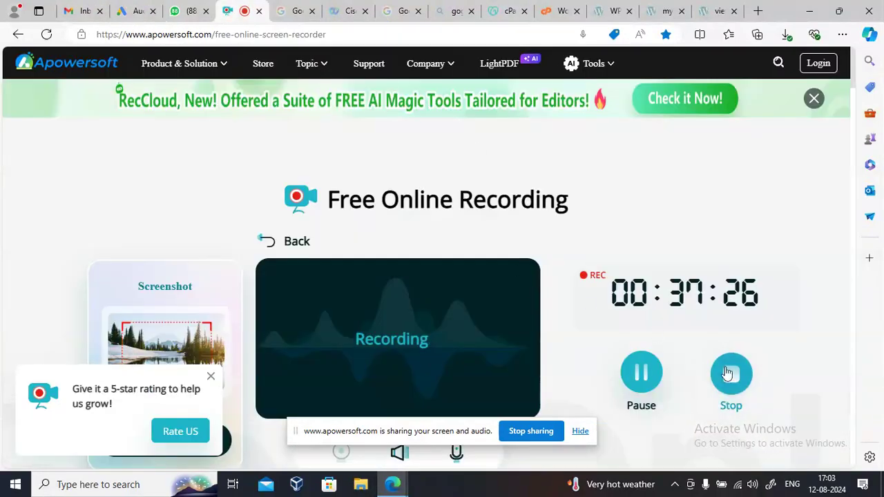